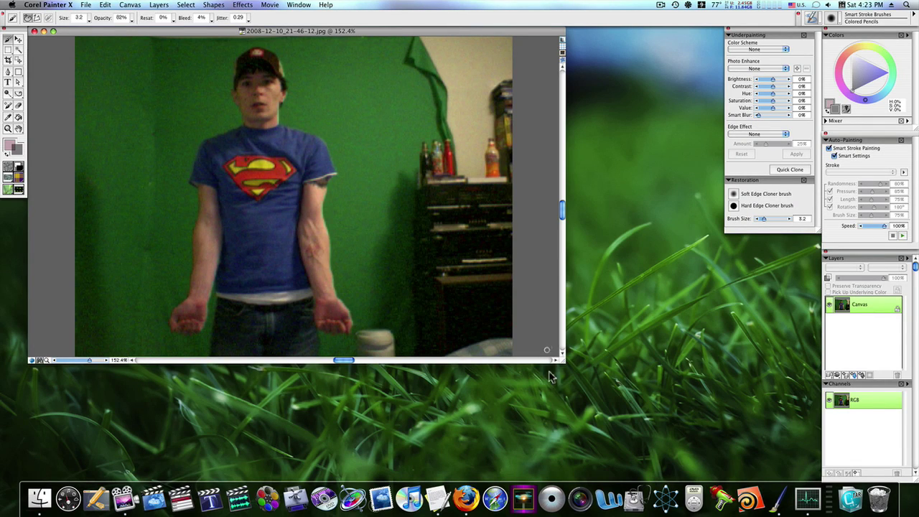
# Step: Enlarge the Superman photo's document window and zoom the view to 188.2%
pyautogui.moveTo(562, 361)
pyautogui.mouseDown()
pyautogui.moveTo(637, 400)
pyautogui.moveTo(720, 477)
pyautogui.mouseUp()
pyautogui.press('super+equal')
pyautogui.press('super+equal')
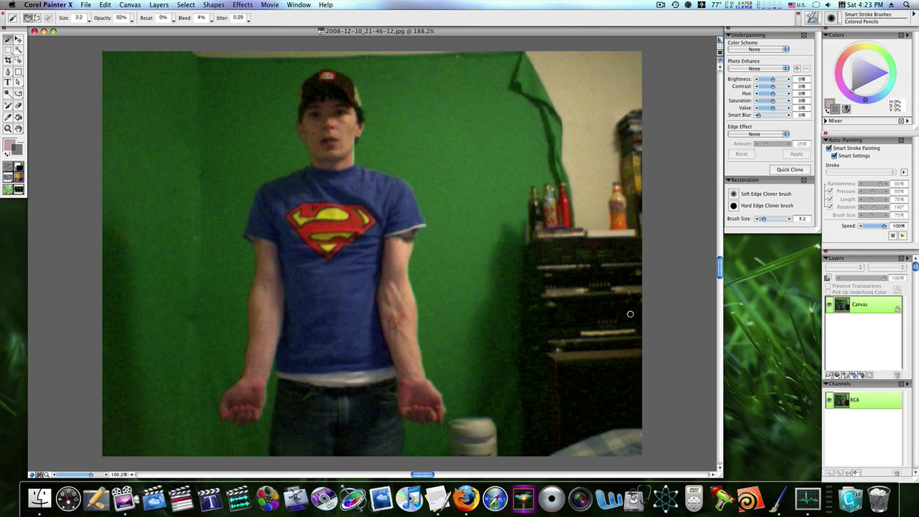
# Step: Preview the Sketchbook colour scheme, then set the colour scheme back to None
pyautogui.click(760, 50)
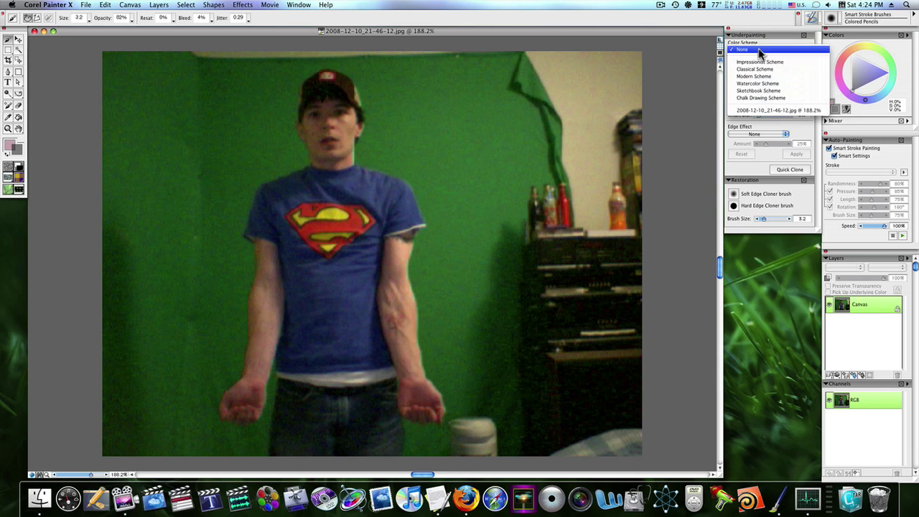
pyautogui.click(759, 91)
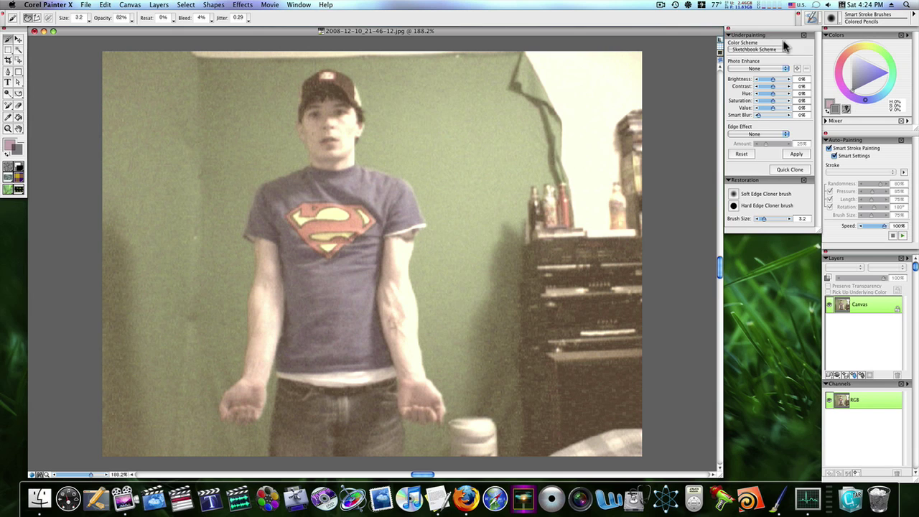
pyautogui.click(763, 50)
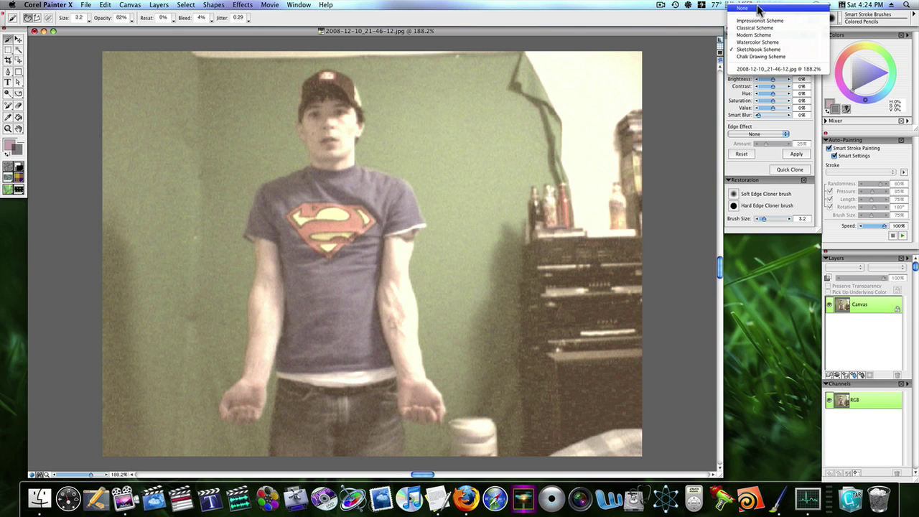
pyautogui.click(759, 8)
# Step: Preview the Lower Contrast, High Contrast, Color Shift and Color Change enhancements, settling on Intense Color
pyautogui.click(763, 70)
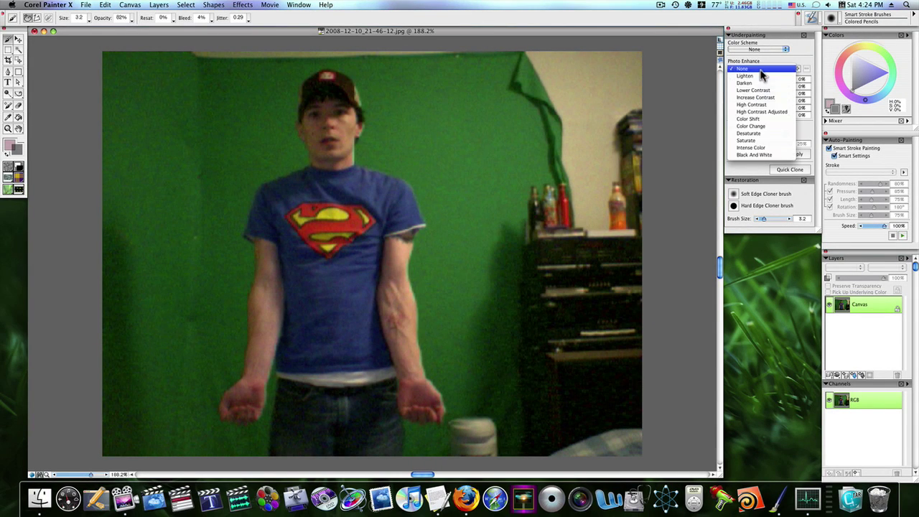
pyautogui.click(763, 91)
pyautogui.click(764, 70)
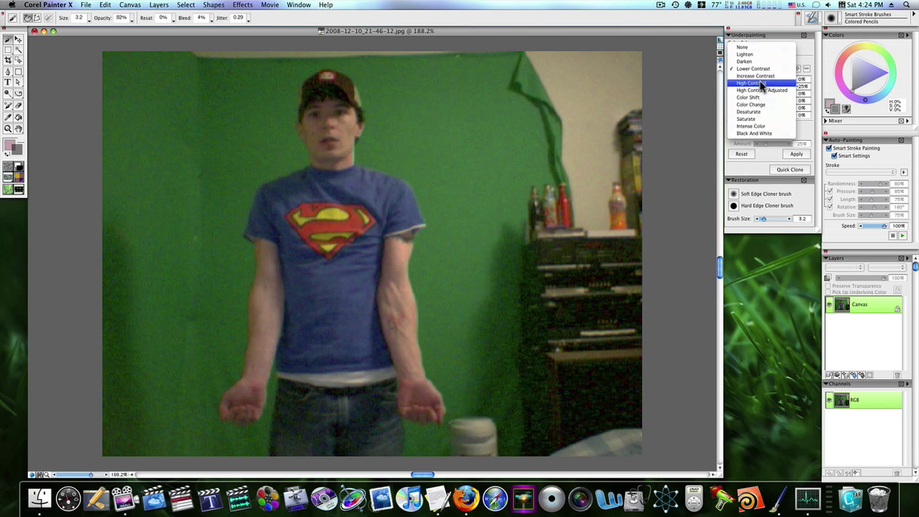
pyautogui.click(763, 85)
pyautogui.click(761, 70)
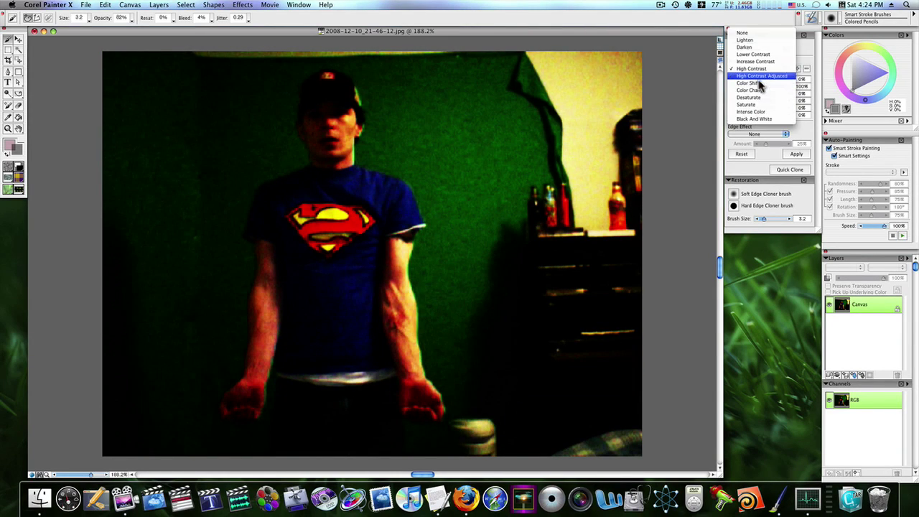
pyautogui.click(760, 84)
pyautogui.click(761, 69)
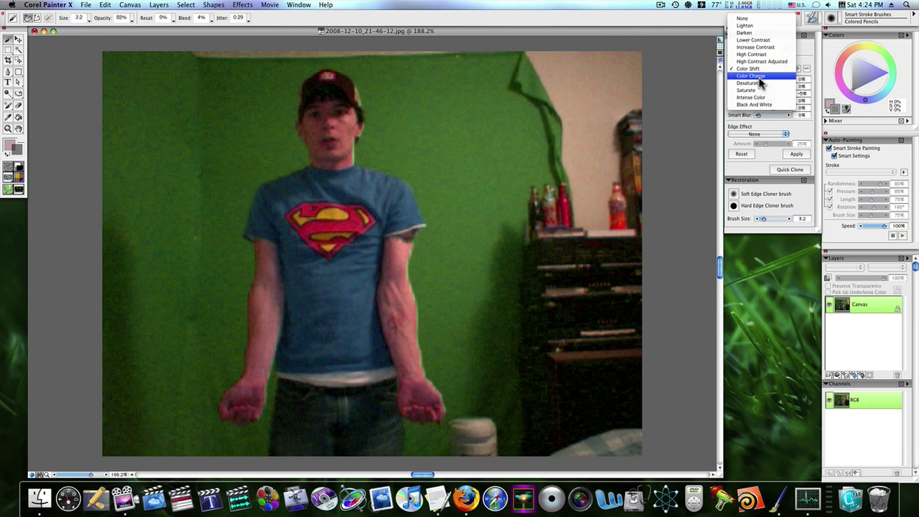
pyautogui.click(760, 76)
pyautogui.click(762, 69)
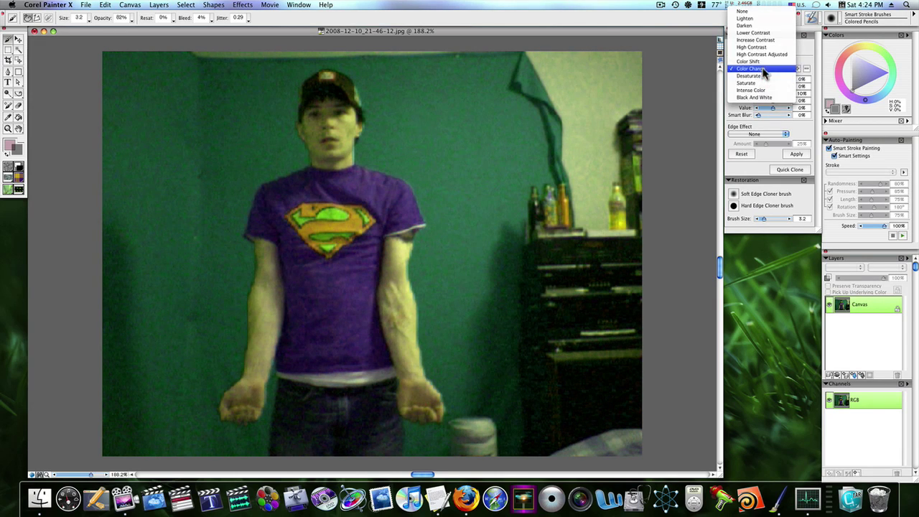
pyautogui.click(763, 90)
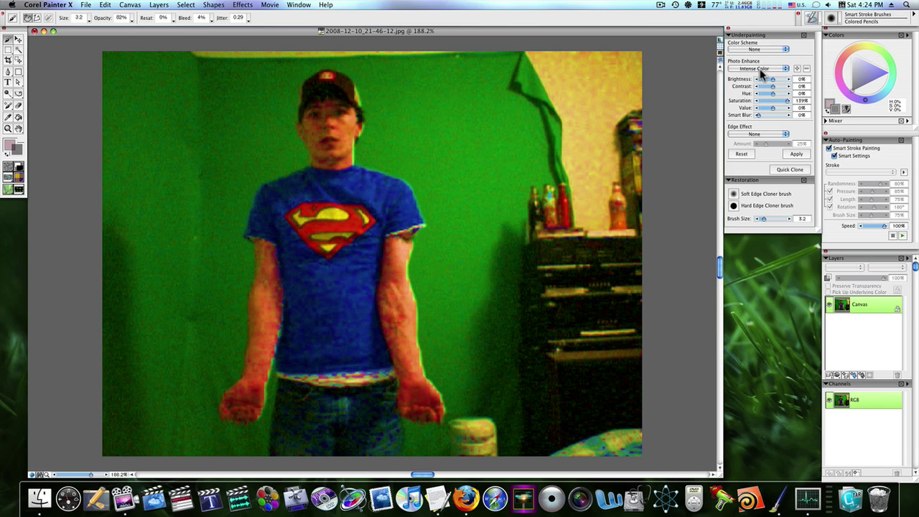
# Step: Fine-tune Saturation, add a light Smart Blur, and apply the underpainting adjustments
pyautogui.moveTo(788, 101); pyautogui.dragTo(775, 101)
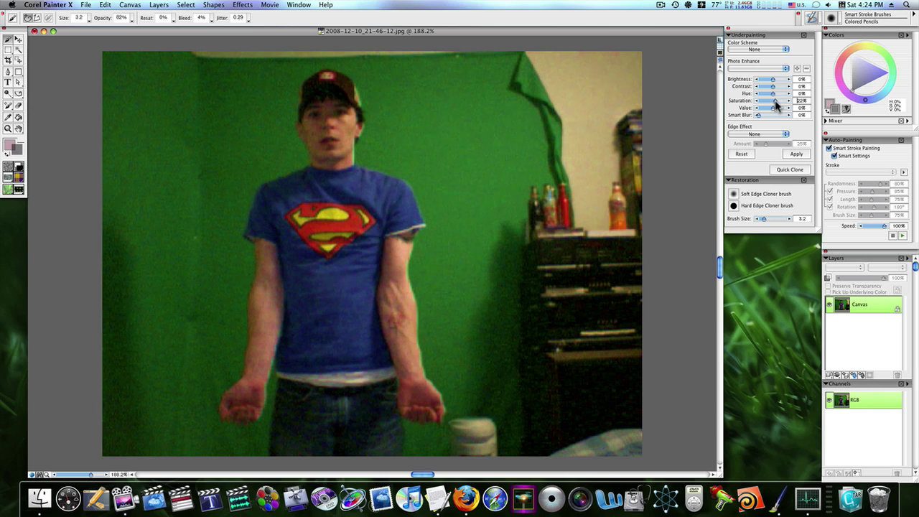
pyautogui.moveTo(775, 104); pyautogui.dragTo(775, 110)
pyautogui.moveTo(758, 114); pyautogui.dragTo(763, 120)
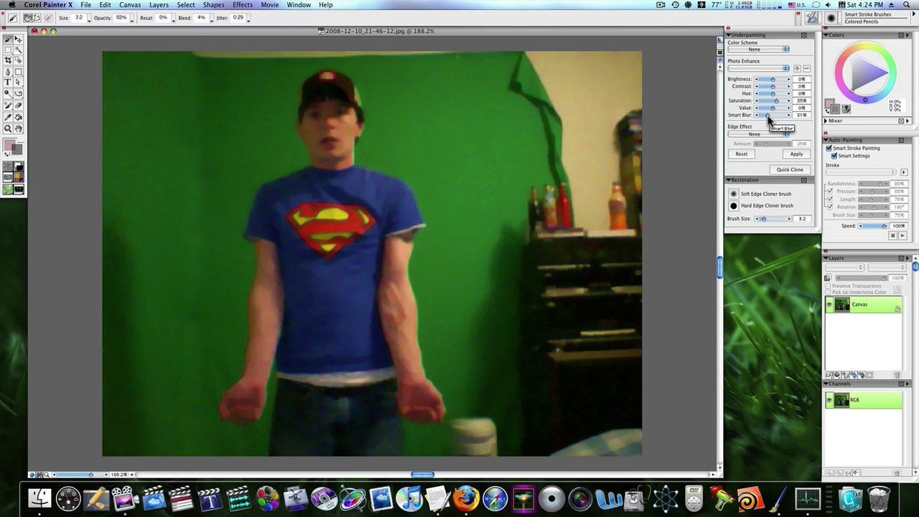
pyautogui.moveTo(765, 120); pyautogui.dragTo(766, 120)
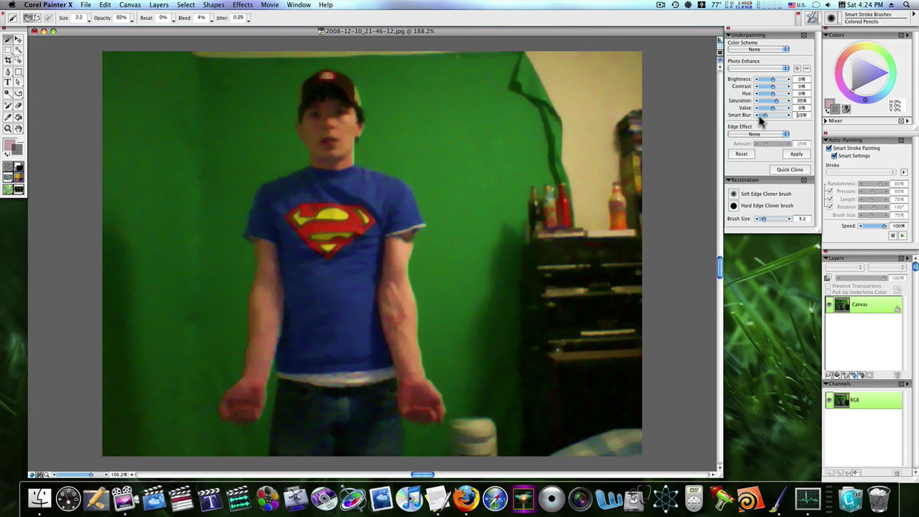
pyautogui.click(801, 155)
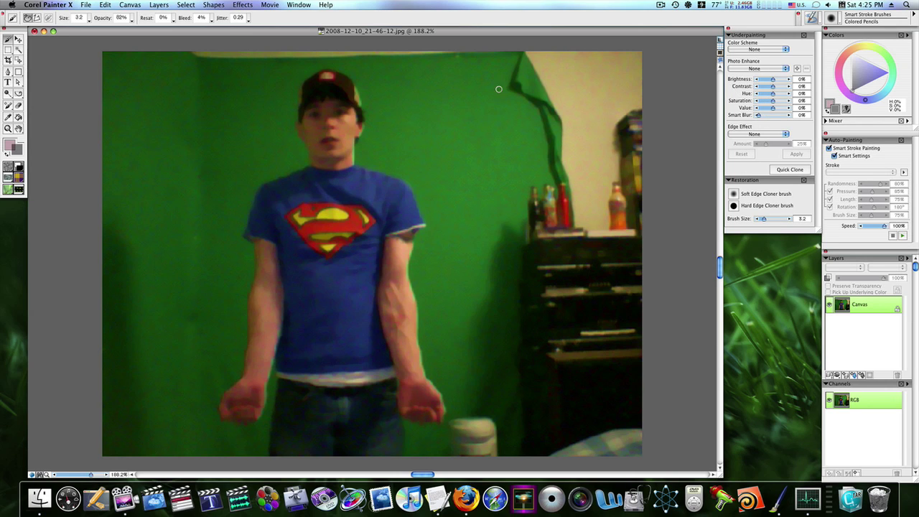
# Step: Make a blank Quick Clone, zoom in, and select the Smart Stroke Brushes Colored Pencils variant
pyautogui.click(787, 170)
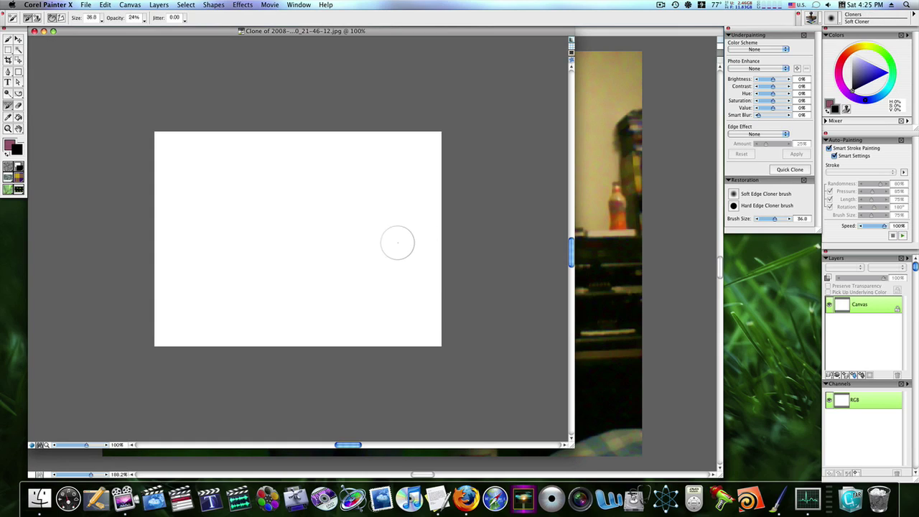
pyautogui.scroll(3, 291, 241)
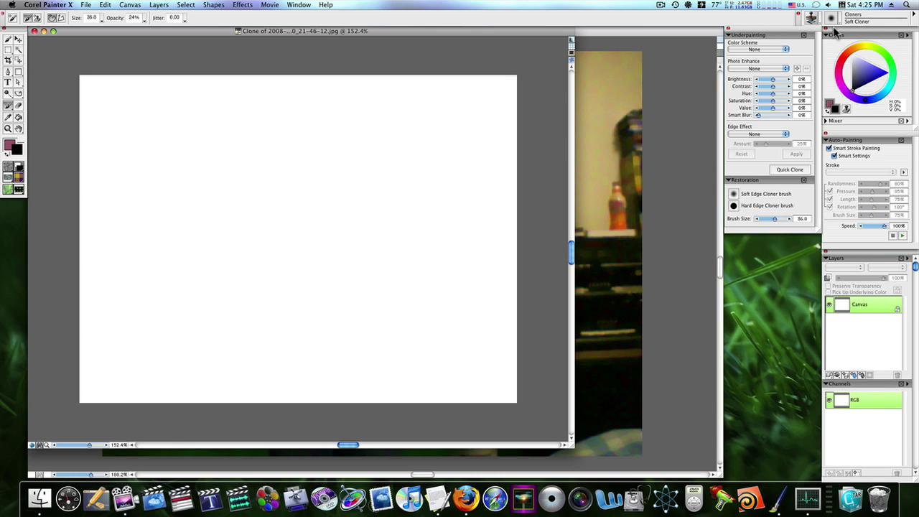
pyautogui.click(810, 17)
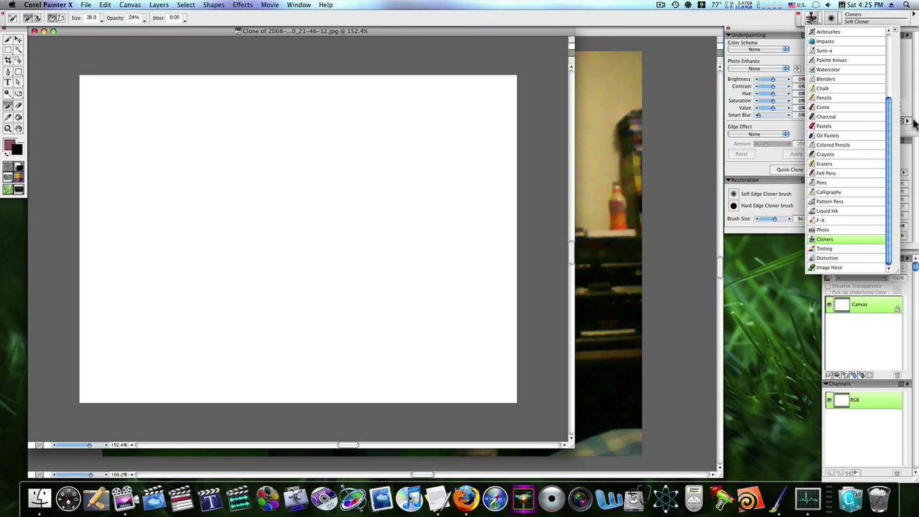
pyautogui.scroll(5, 891, 118)
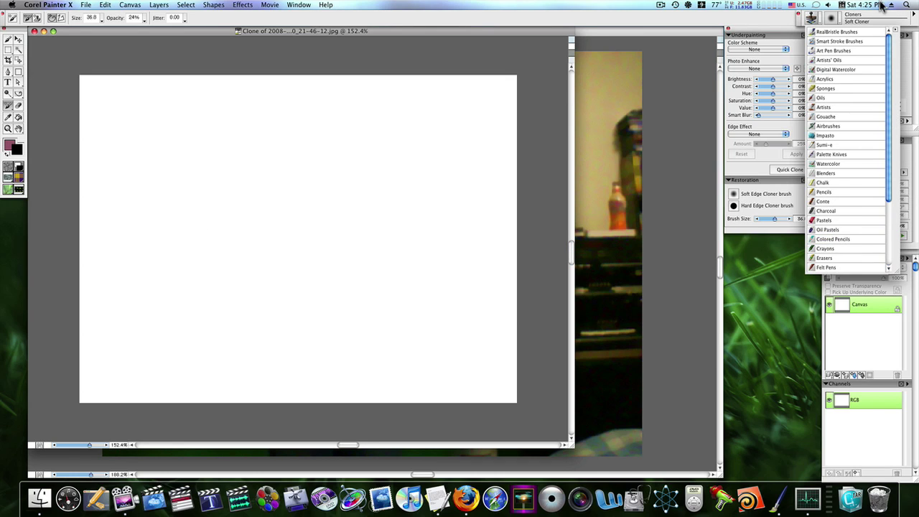
pyautogui.click(850, 39)
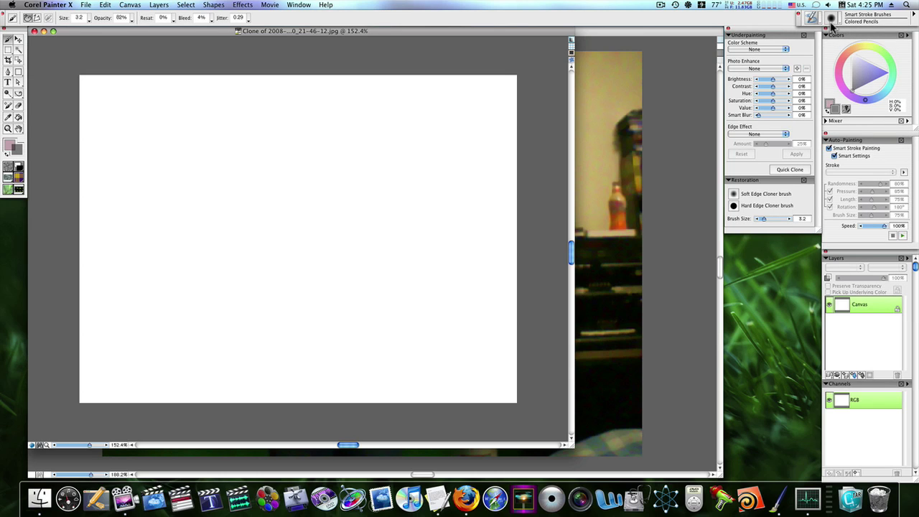
pyautogui.click(843, 22)
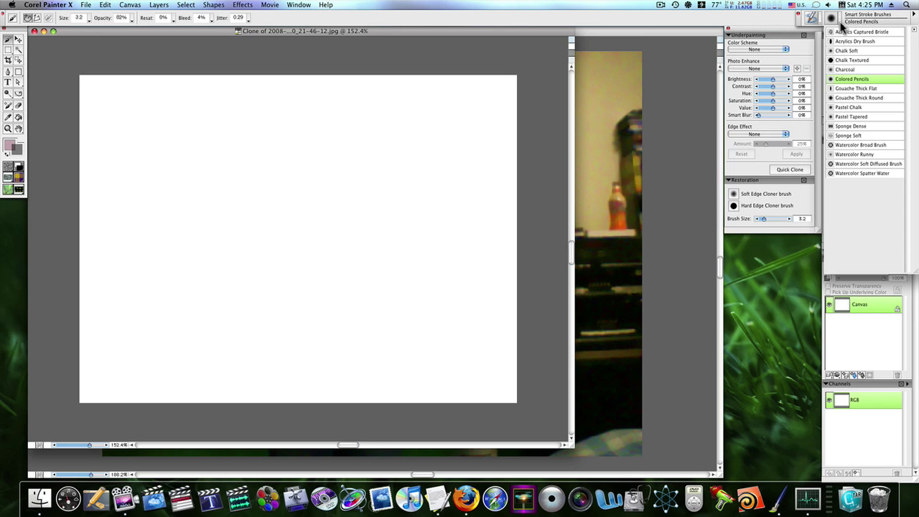
pyautogui.click(847, 78)
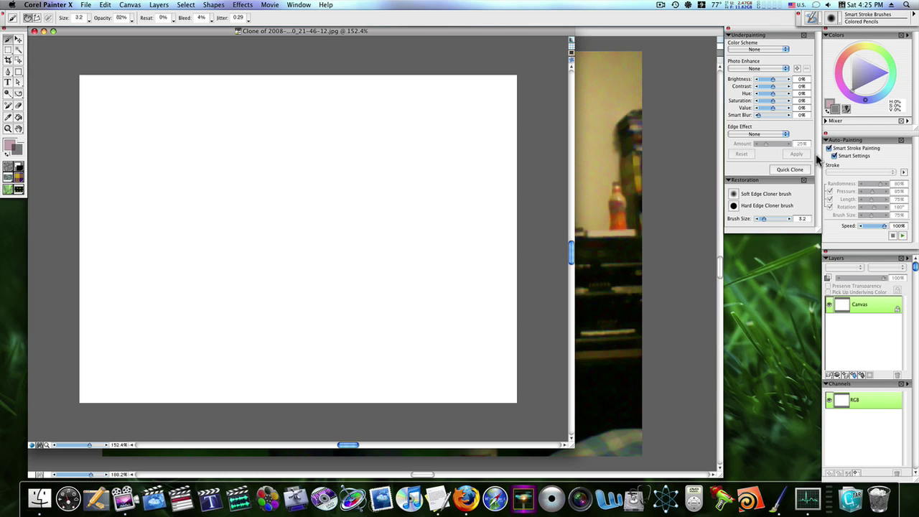
pyautogui.click(903, 238)
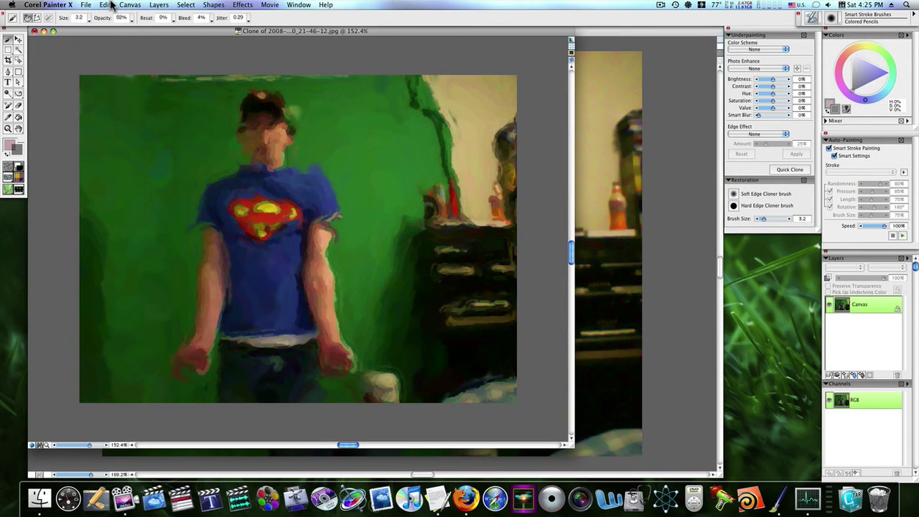
# Step: Clear the clone, switch to the Pastel Chalk smart stroke variant, and start auto-painting
pyautogui.click(105, 4)
pyautogui.click(108, 28)
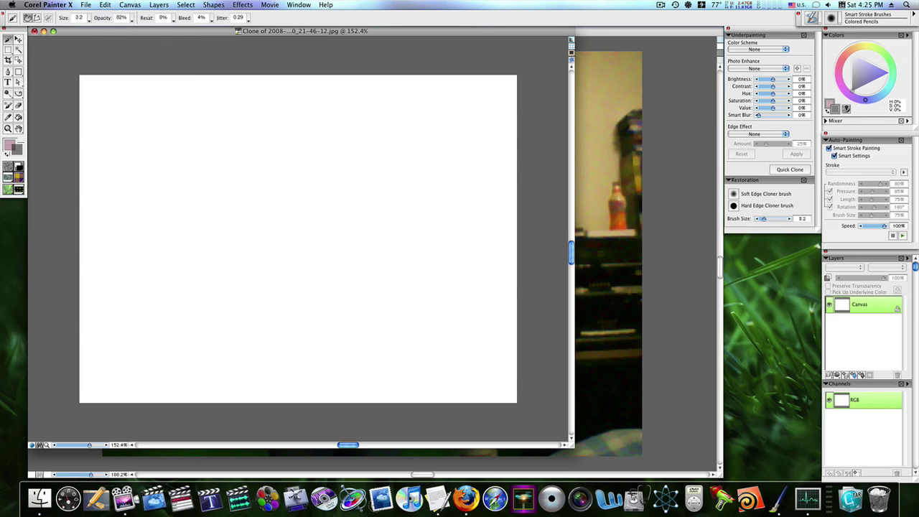
pyautogui.click(836, 21)
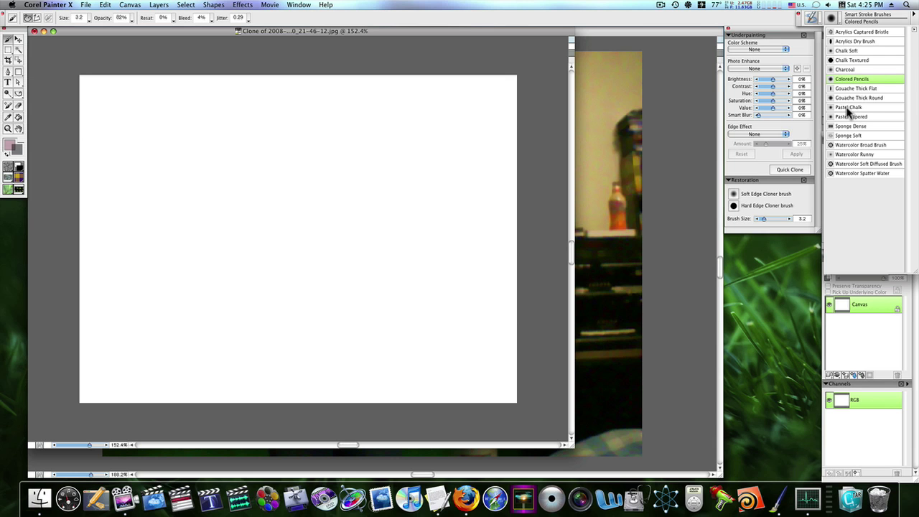
pyautogui.click(871, 109)
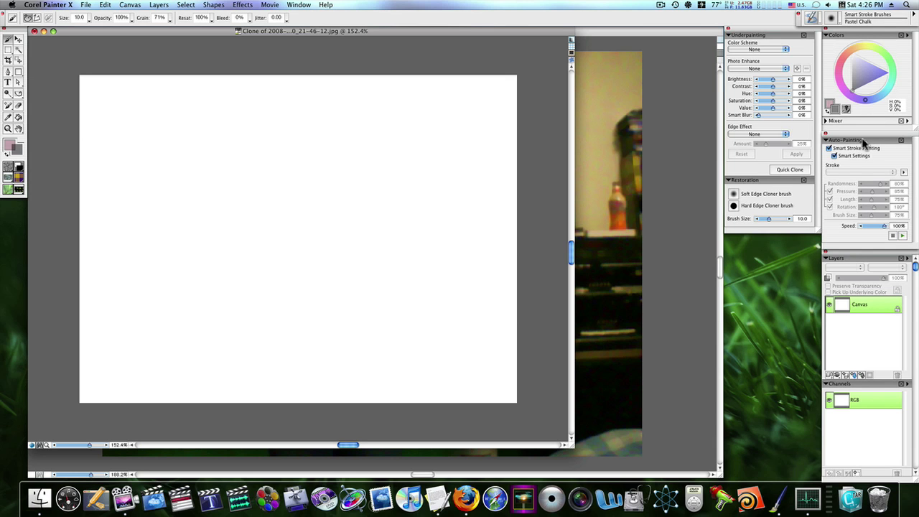
pyautogui.click(902, 236)
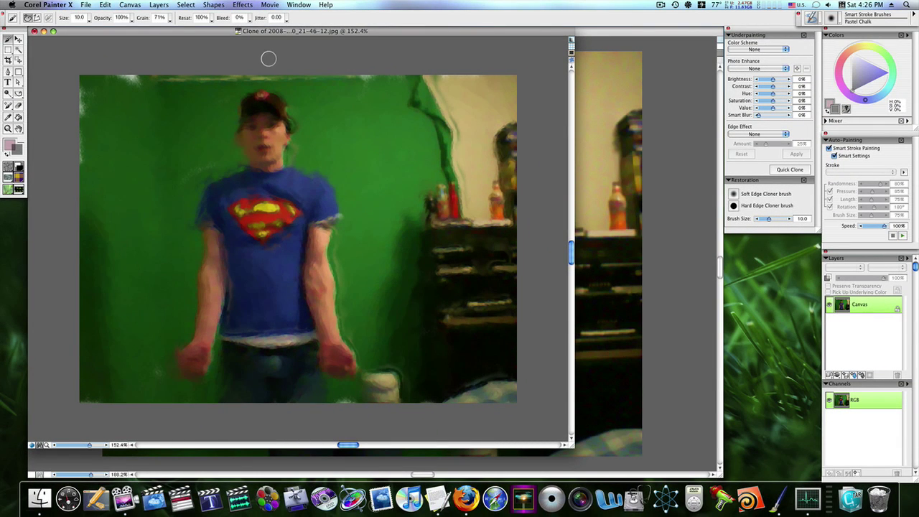
# Step: Lower brush resaturation to 29% and reselect the Pastel Chalk smart stroke variant
pyautogui.click(209, 21)
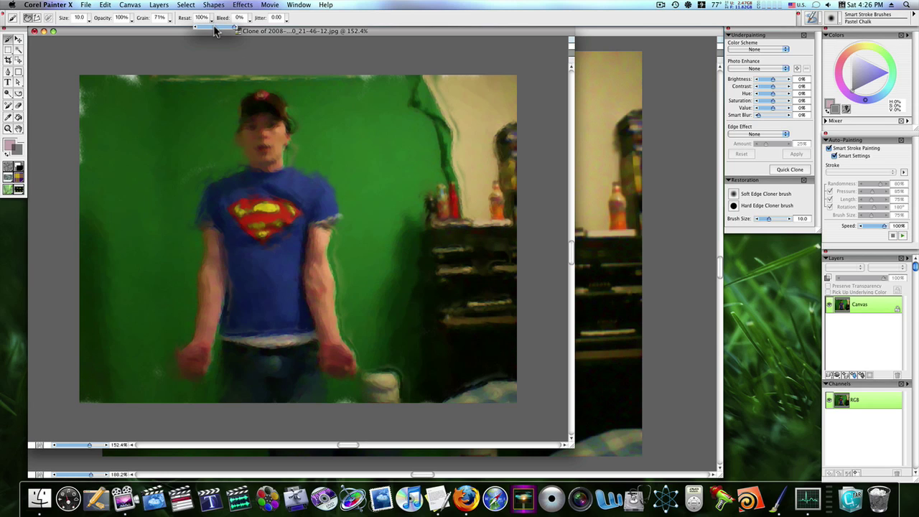
pyautogui.moveTo(214, 31); pyautogui.dragTo(208, 31)
pyautogui.click(830, 22)
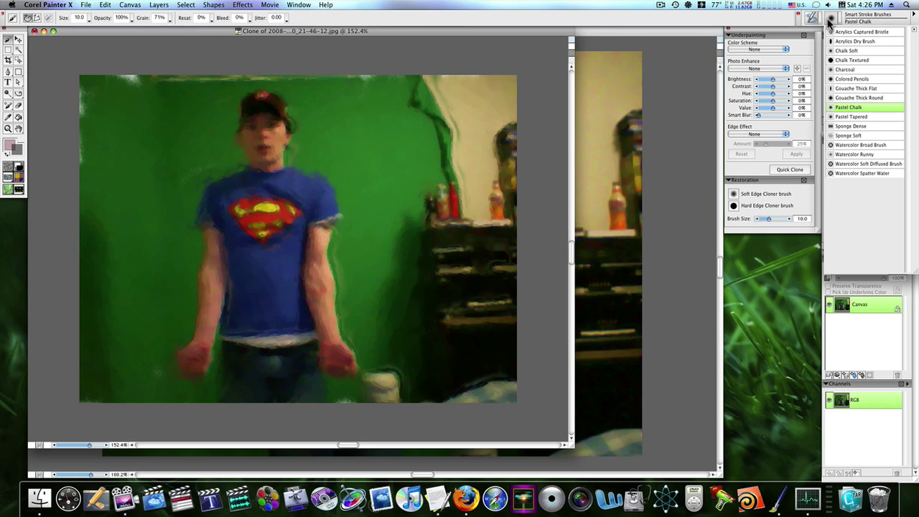
pyautogui.click(857, 109)
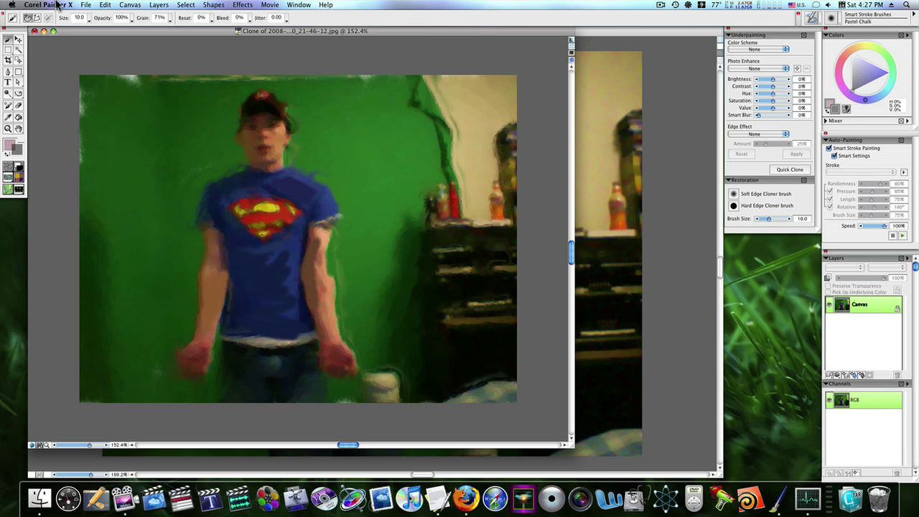
# Step: Open 01259_finder.jpg, enlarge and reposition its window, and close the Superman clone window
pyautogui.click(86, 5)
pyautogui.click(93, 15)
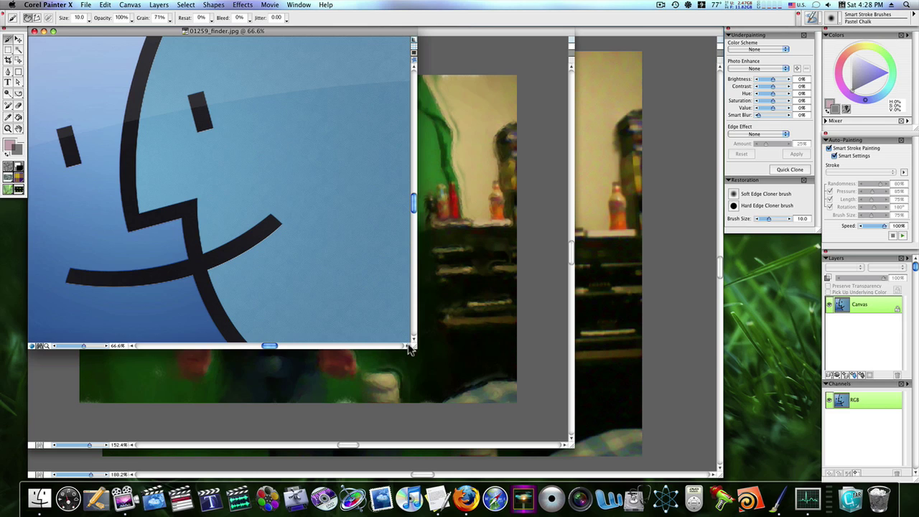
pyautogui.moveTo(413, 348); pyautogui.dragTo(524, 399)
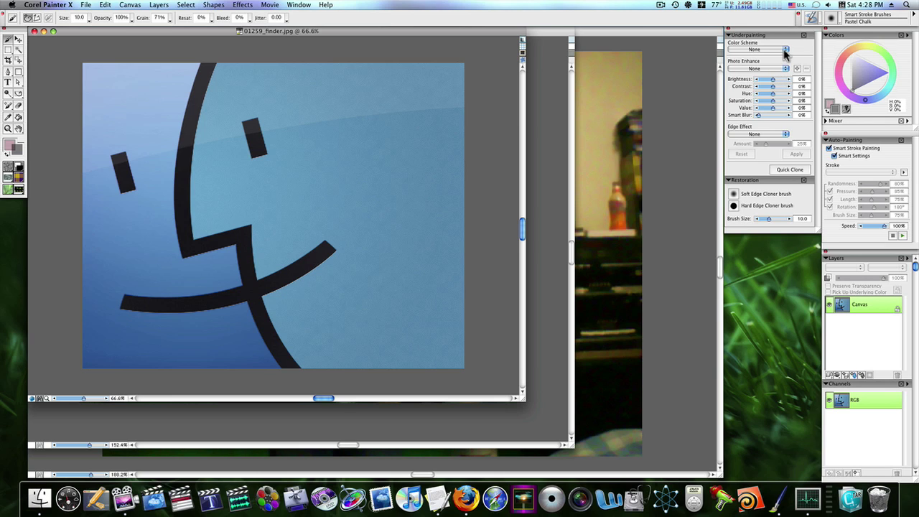
pyautogui.moveTo(485, 38); pyautogui.dragTo(498, 74)
pyautogui.click(297, 42)
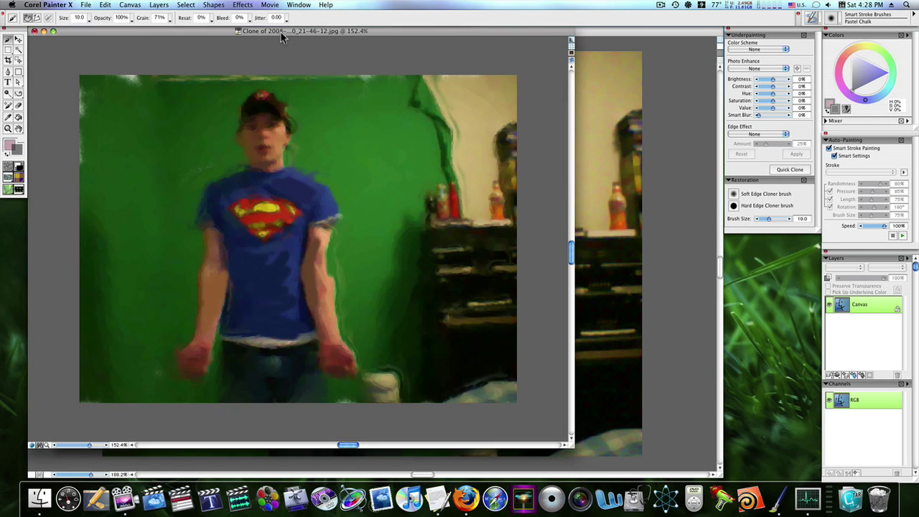
pyautogui.click(34, 31)
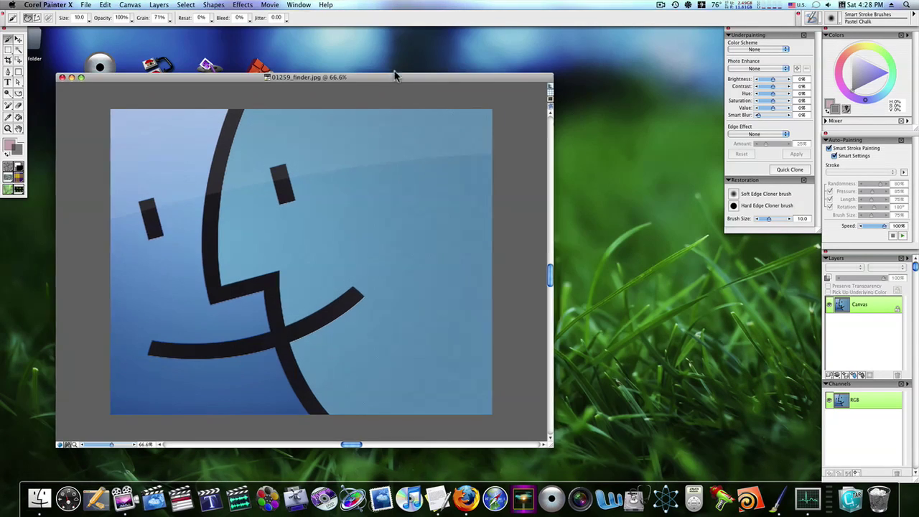
# Step: Move the Finder window up-left, set Smart Blur to 14% and the underpainting value to 17%
pyautogui.moveTo(390, 69); pyautogui.dragTo(420, 39)
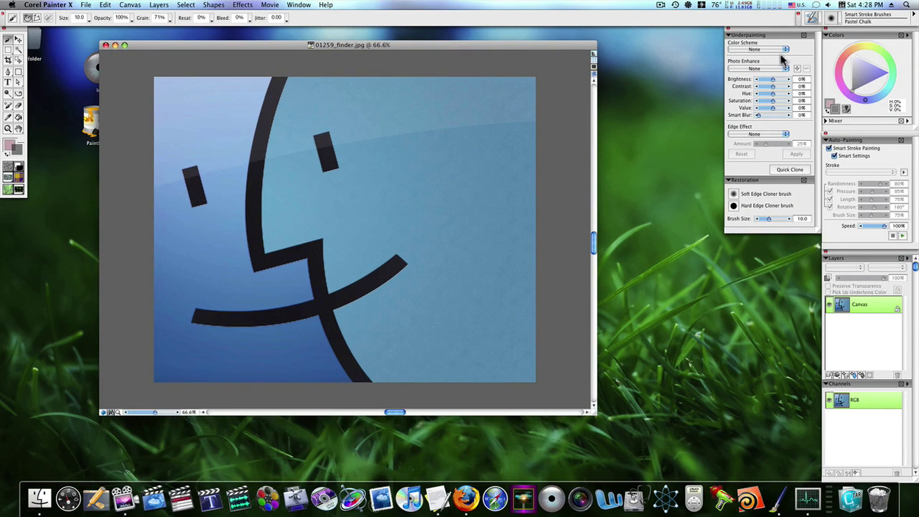
pyautogui.moveTo(758, 115); pyautogui.dragTo(763, 115)
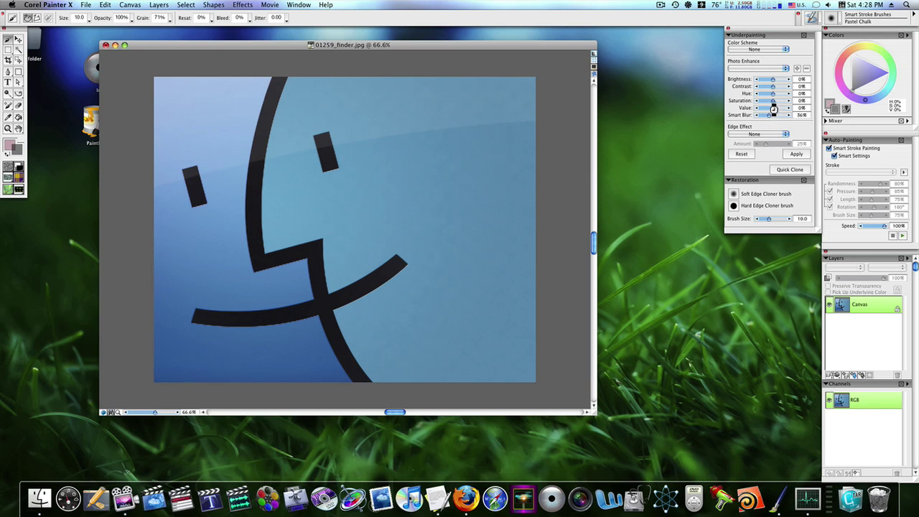
pyautogui.moveTo(773, 107); pyautogui.dragTo(774, 108)
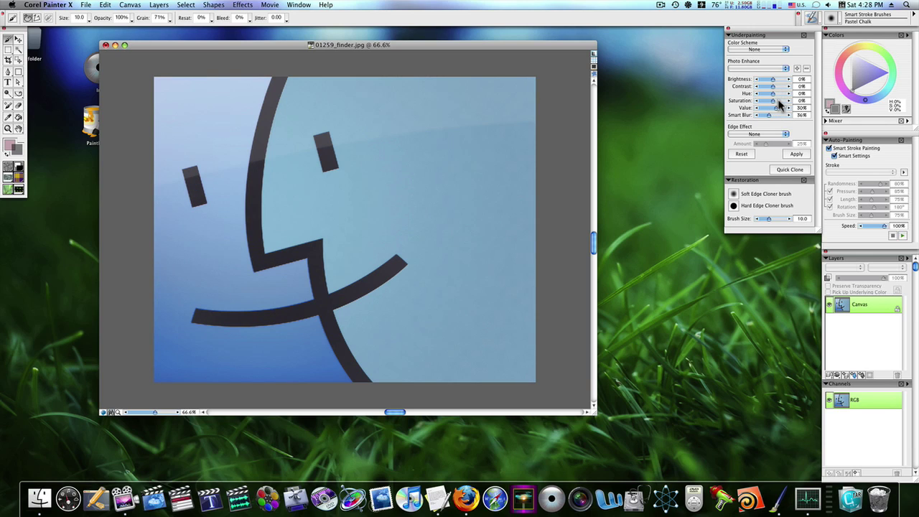
pyautogui.moveTo(773, 108); pyautogui.dragTo(771, 108)
# Step: Preview the Impressionist and Sketchbook colour schemes, then reset the scheme to None
pyautogui.click(780, 51)
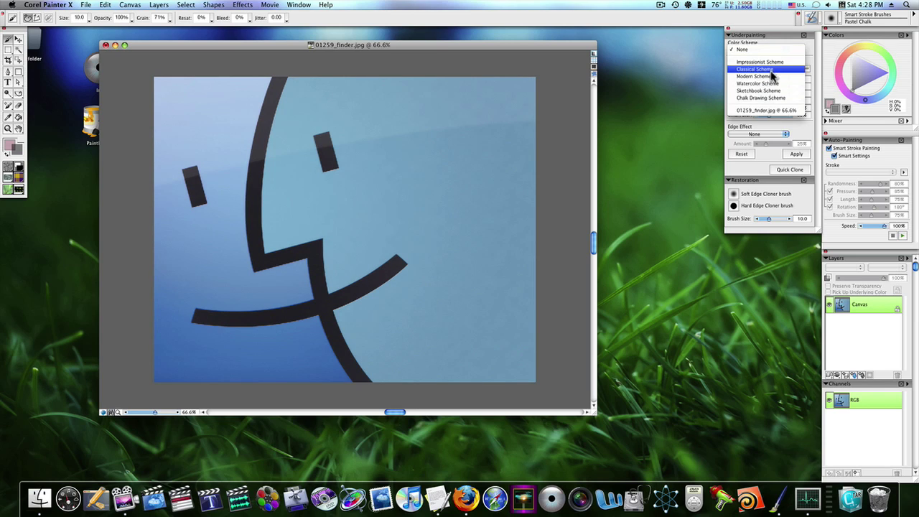
pyautogui.click(769, 61)
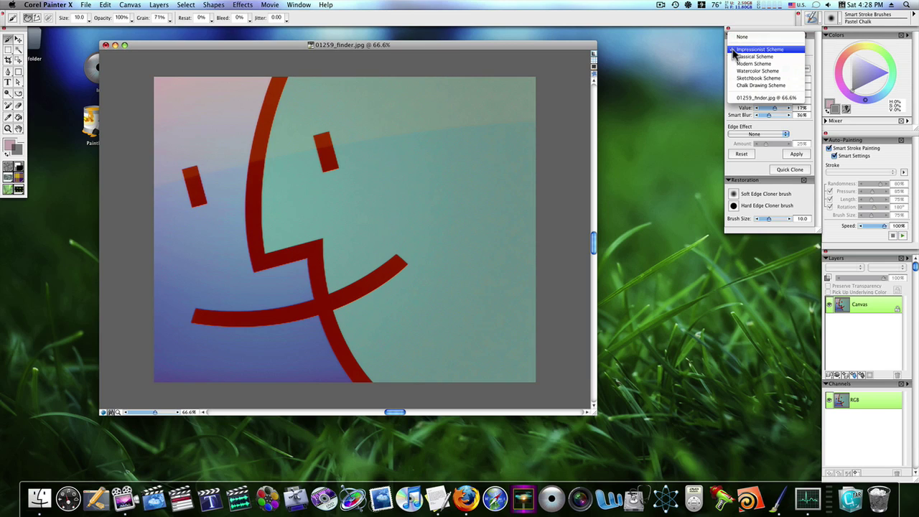
pyautogui.click(736, 49)
pyautogui.click(747, 84)
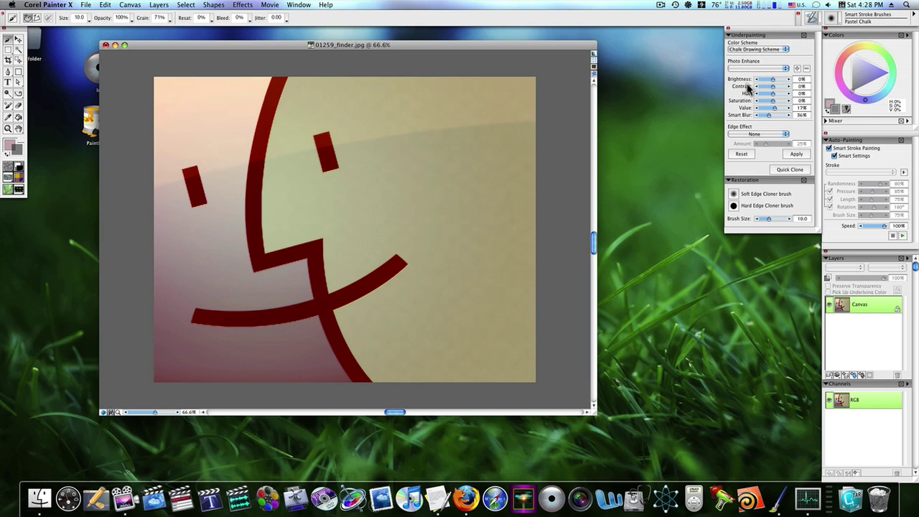
pyautogui.click(760, 56)
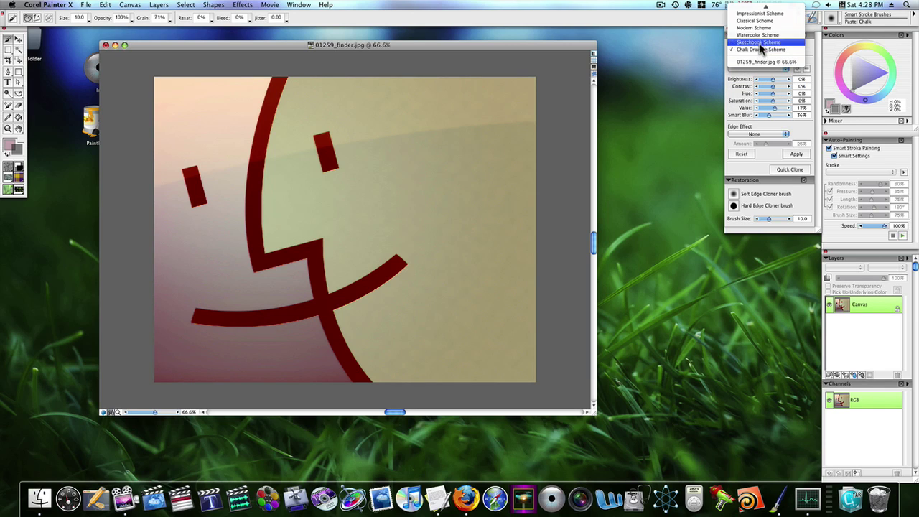
pyautogui.click(756, 43)
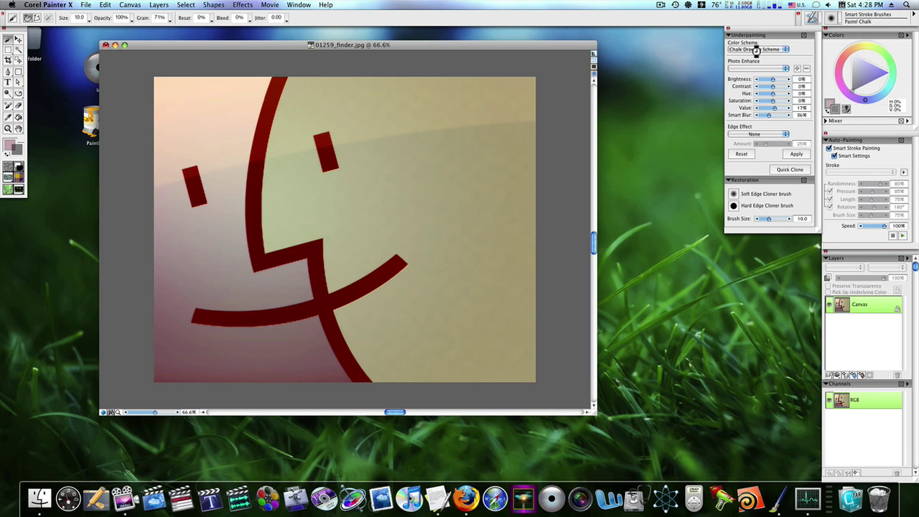
pyautogui.click(759, 50)
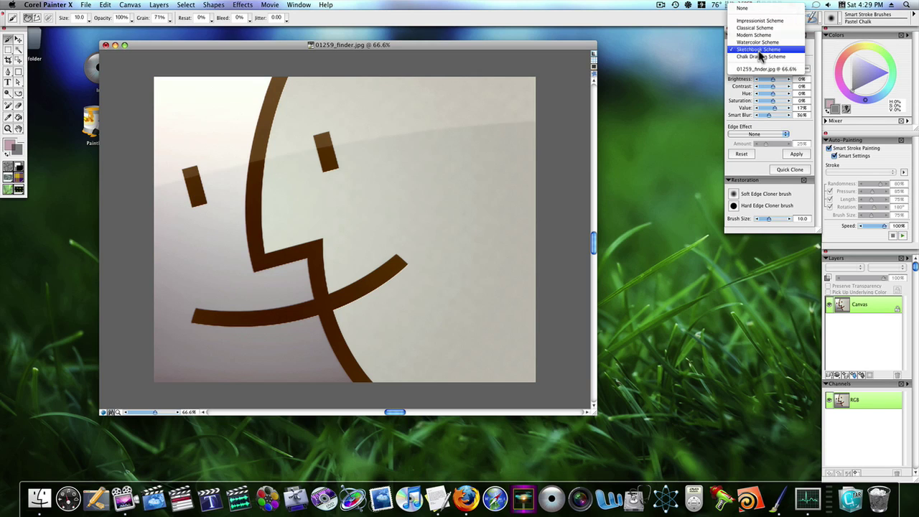
pyautogui.click(752, 13)
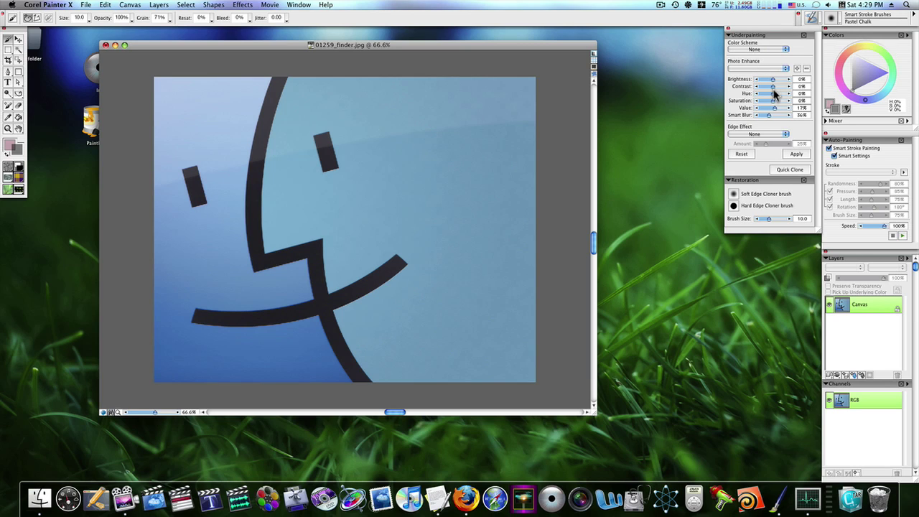
# Step: Apply the Intense Color enhancement with Smart Blur at 45% to the Finder photo
pyautogui.click(779, 70)
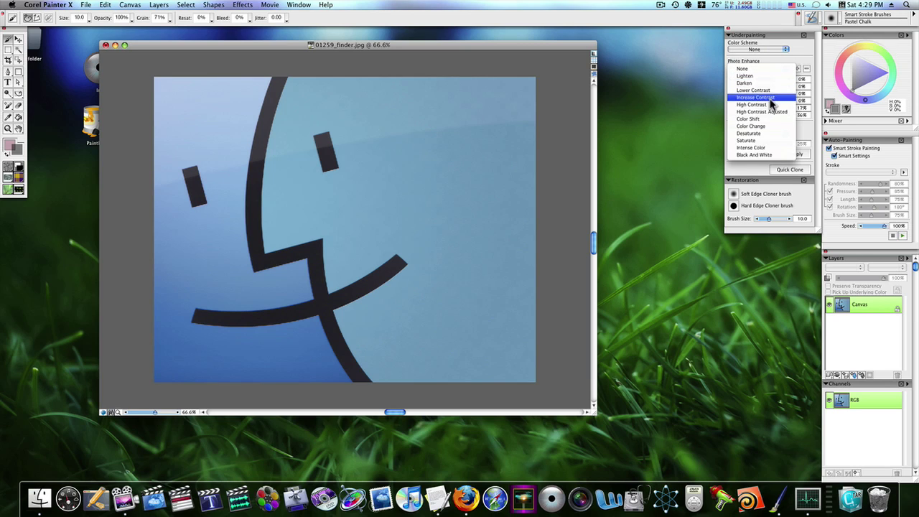
pyautogui.click(764, 148)
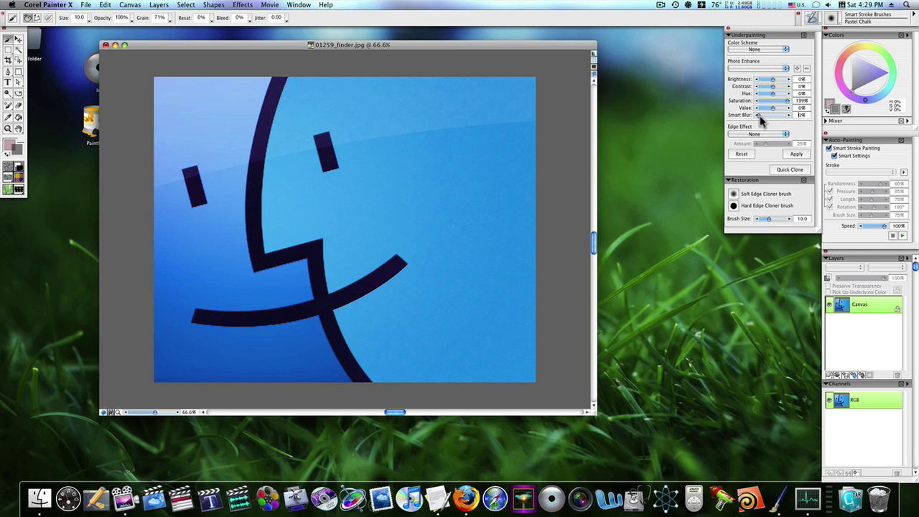
pyautogui.moveTo(757, 115); pyautogui.dragTo(761, 115)
pyautogui.click(797, 154)
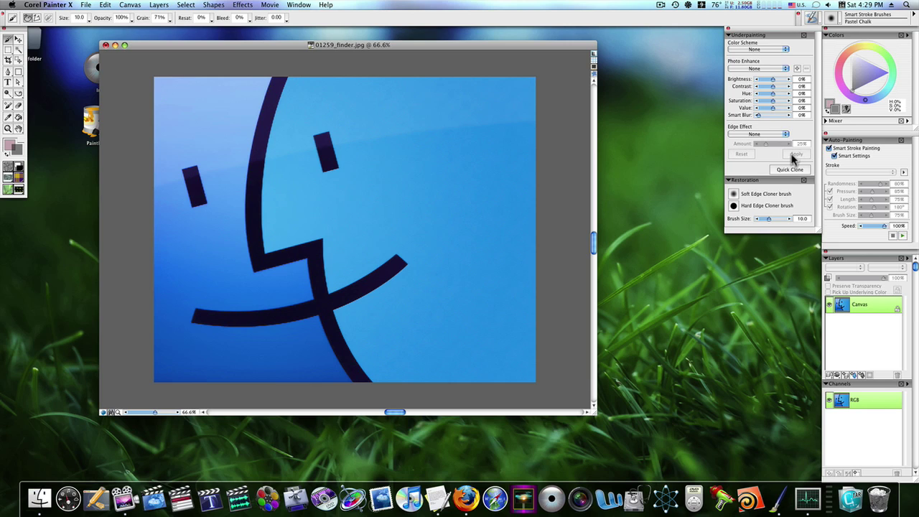
# Step: Quick Clone the Finder photo, place the clone over the original, and choose Smart Stroke Brushes
pyautogui.click(790, 169)
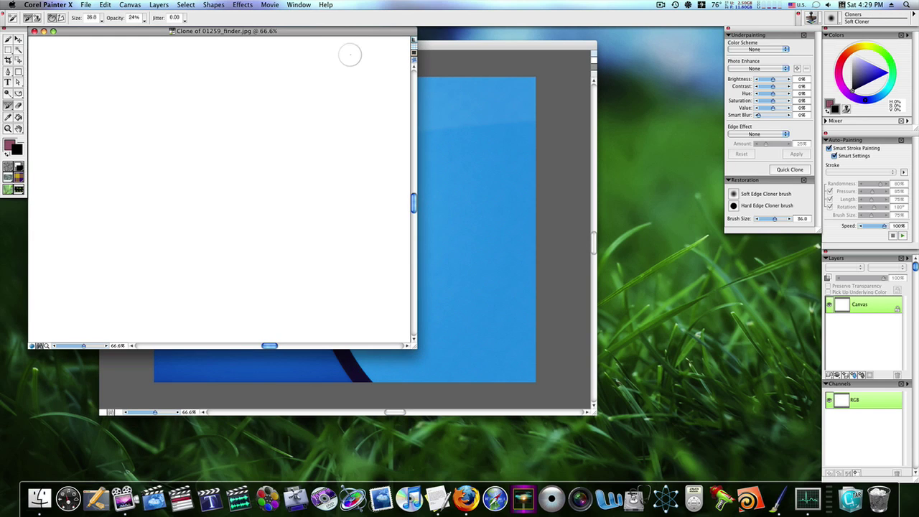
pyautogui.moveTo(301, 32); pyautogui.dragTo(390, 58)
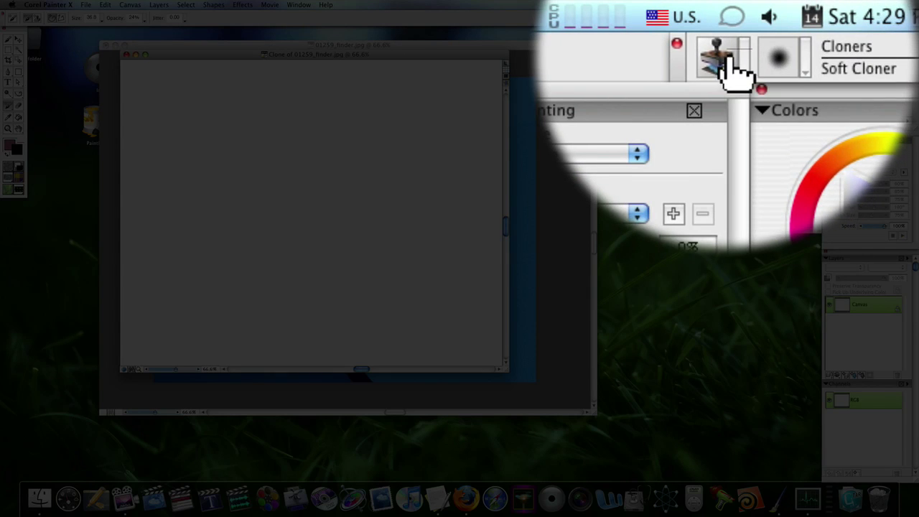
pyautogui.click(814, 18)
pyautogui.moveTo(810, 180)
pyautogui.mouseDown()
pyautogui.moveTo(810, 206)
pyautogui.moveTo(830, 205)
pyautogui.moveTo(821, 51)
pyautogui.moveTo(732, 104)
pyautogui.mouseUp()
pyautogui.click(727, 131)
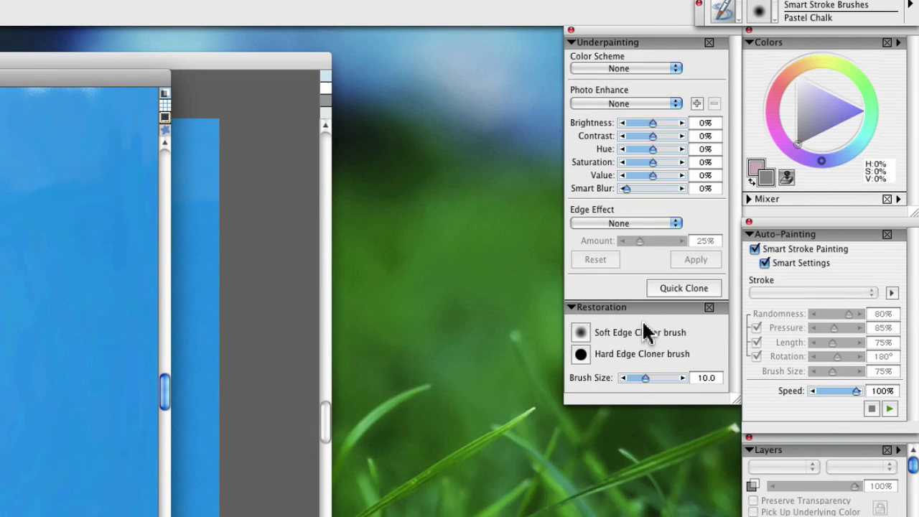
# Step: Switch to the Soft Cloner restoration brush at size 36.8
pyautogui.click(582, 333)
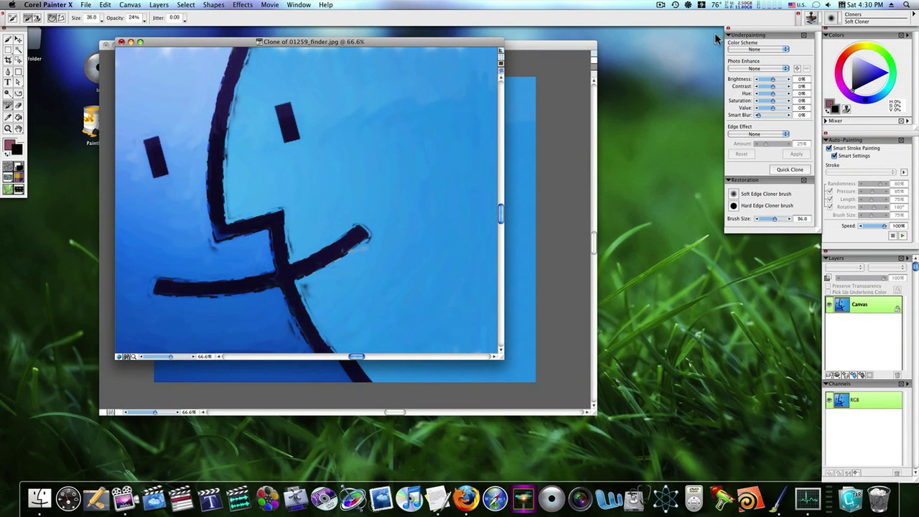
# Step: Switch to the Acrylics Captured Bristle brush and set its resaturation and a brush size of 15.6
pyautogui.moveTo(747, 35); pyautogui.dragTo(709, 43)
pyautogui.click(821, 19)
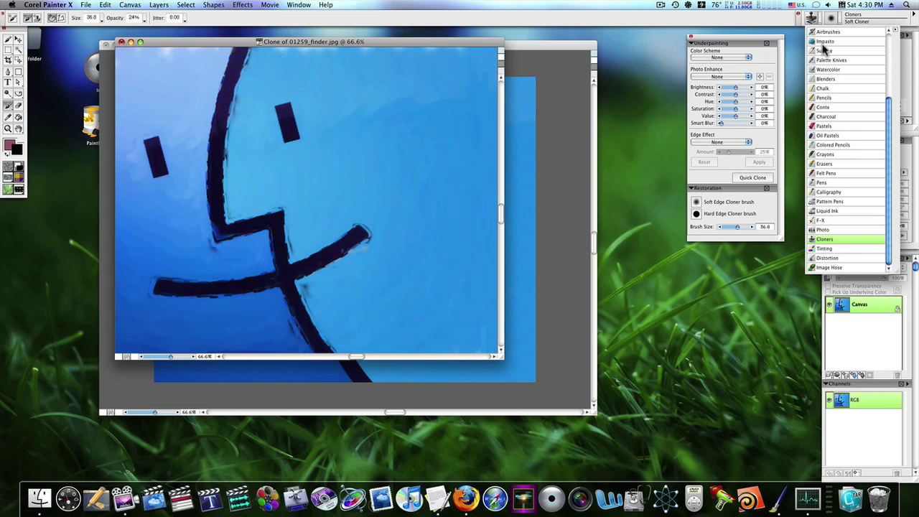
pyautogui.moveTo(892, 107); pyautogui.dragTo(885, 42)
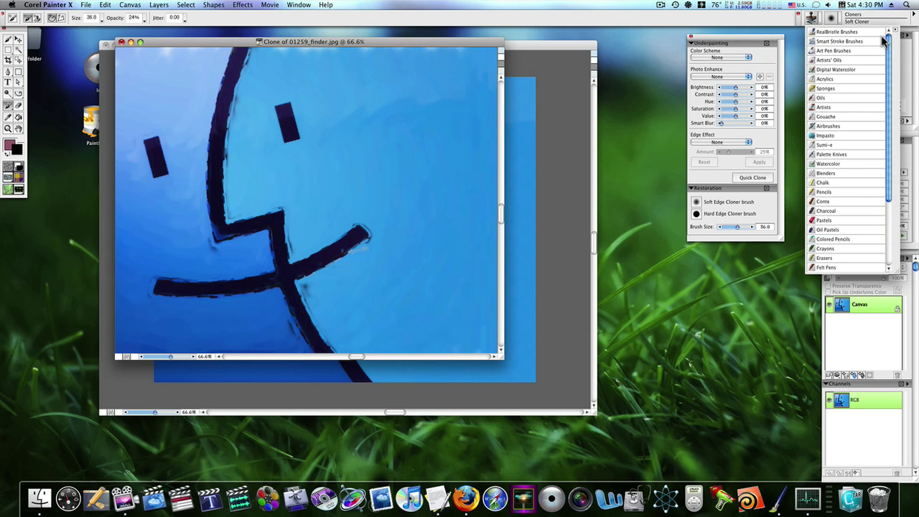
pyautogui.click(834, 82)
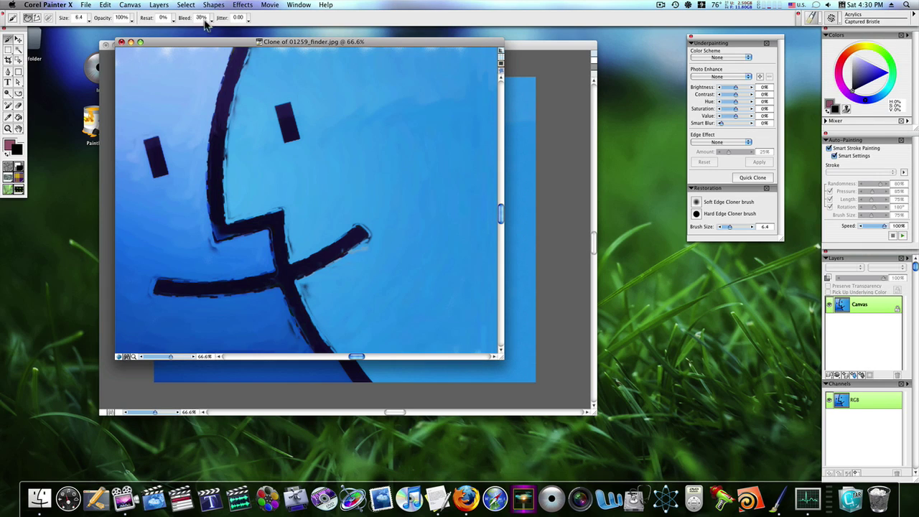
pyautogui.click(173, 20)
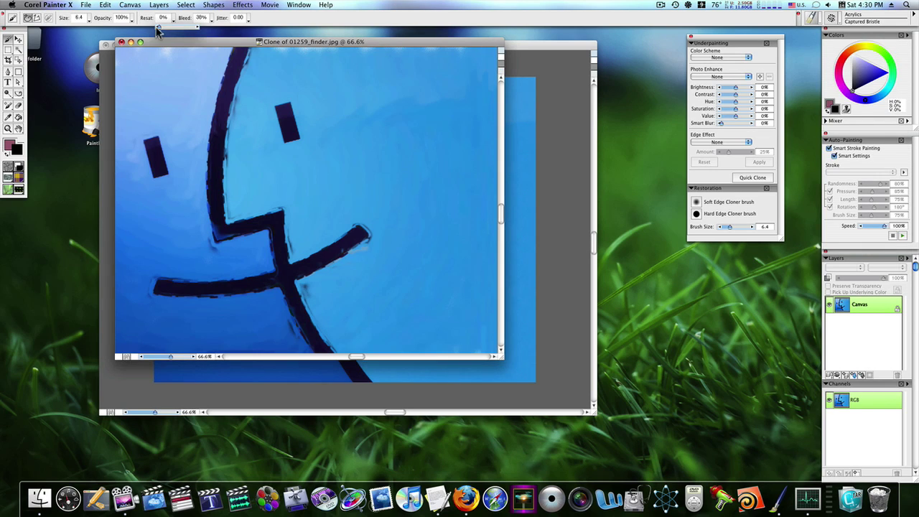
pyautogui.click(250, 63)
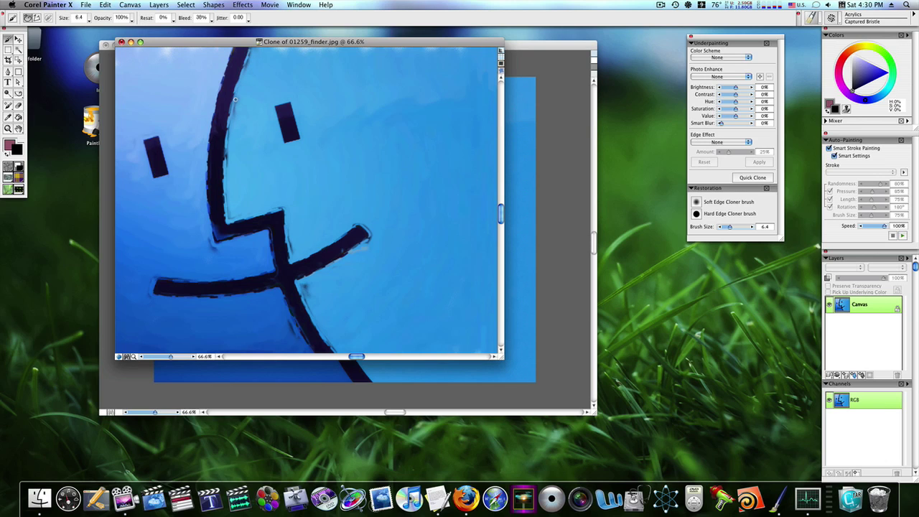
pyautogui.click(89, 19)
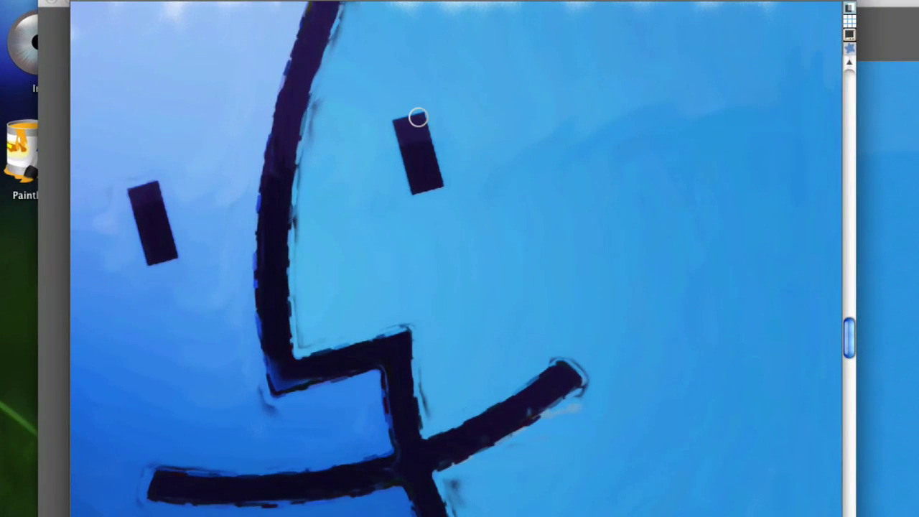
# Step: Smudge both eyes and darken the upper nose line of the Finder clone with cloner strokes
pyautogui.moveTo(288, 105)
pyautogui.mouseDown()
pyautogui.moveTo(295, 127)
pyautogui.moveTo(293, 107)
pyautogui.mouseUp()
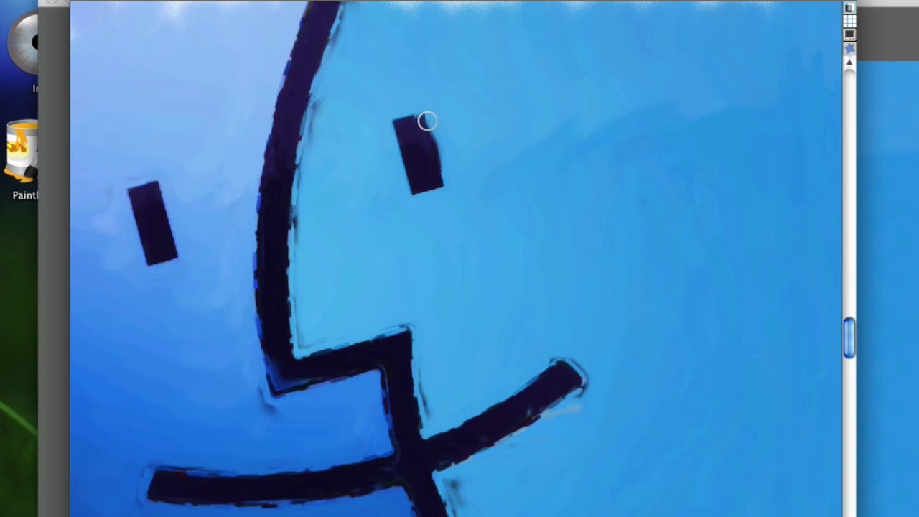
pyautogui.moveTo(428, 120)
pyautogui.mouseDown()
pyautogui.moveTo(396, 120)
pyautogui.moveTo(409, 121)
pyautogui.moveTo(400, 125)
pyautogui.moveTo(419, 190)
pyautogui.moveTo(402, 124)
pyautogui.moveTo(403, 147)
pyautogui.moveTo(426, 205)
pyautogui.moveTo(453, 180)
pyautogui.moveTo(436, 189)
pyautogui.moveTo(457, 153)
pyautogui.moveTo(411, 106)
pyautogui.moveTo(435, 165)
pyautogui.moveTo(416, 137)
pyautogui.moveTo(419, 174)
pyautogui.mouseUp()
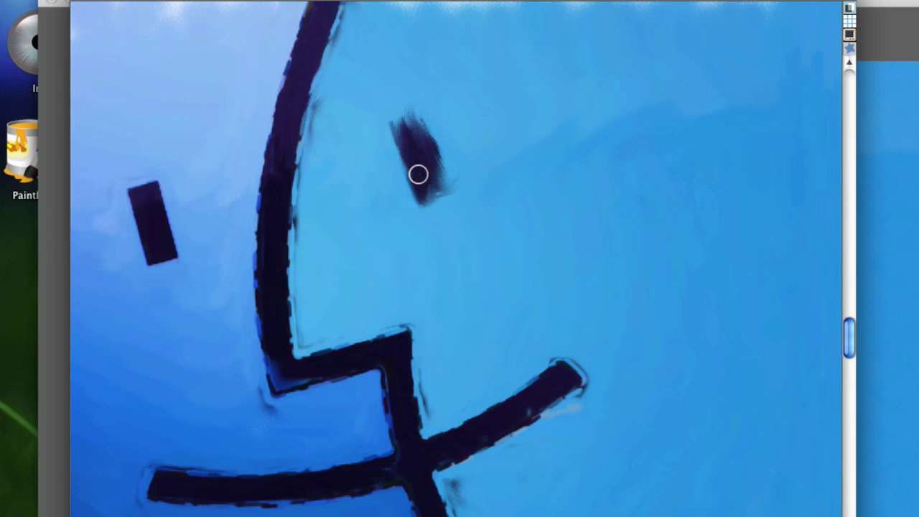
pyautogui.moveTo(157, 173)
pyautogui.mouseDown()
pyautogui.moveTo(134, 190)
pyautogui.moveTo(178, 187)
pyautogui.moveTo(176, 210)
pyautogui.moveTo(159, 184)
pyautogui.moveTo(173, 265)
pyautogui.moveTo(152, 257)
pyautogui.moveTo(147, 225)
pyautogui.moveTo(149, 258)
pyautogui.moveTo(152, 246)
pyautogui.moveTo(121, 206)
pyautogui.moveTo(133, 200)
pyautogui.moveTo(135, 232)
pyautogui.moveTo(130, 185)
pyautogui.moveTo(143, 203)
pyautogui.mouseUp()
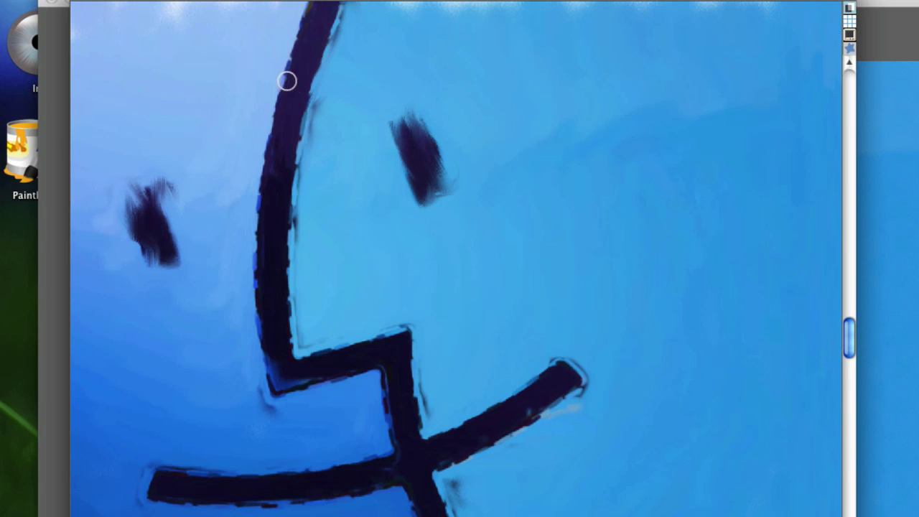
pyautogui.moveTo(287, 81)
pyautogui.mouseDown()
pyautogui.moveTo(268, 162)
pyautogui.moveTo(288, 89)
pyautogui.moveTo(269, 154)
pyautogui.moveTo(273, 87)
pyautogui.moveTo(286, 63)
pyautogui.moveTo(250, 137)
pyautogui.moveTo(246, 233)
pyautogui.moveTo(267, 122)
pyautogui.mouseUp()
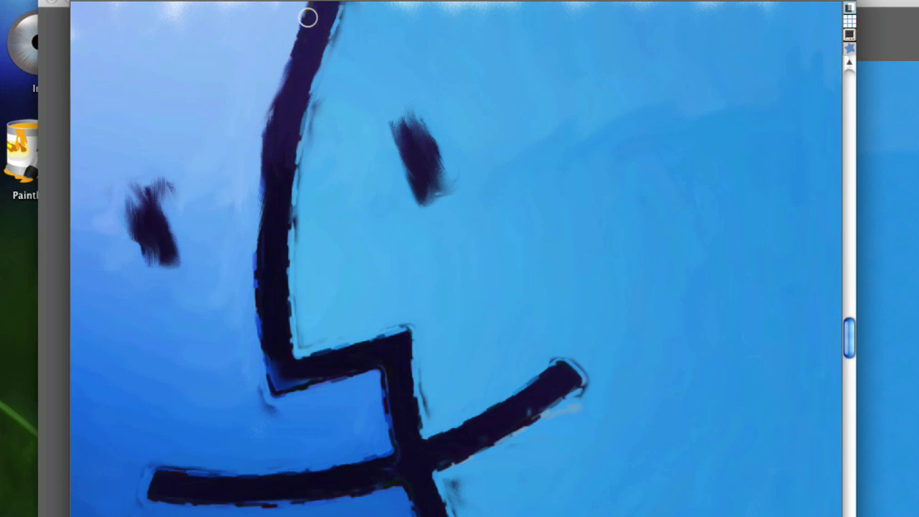
pyautogui.moveTo(308, 18)
pyautogui.mouseDown()
pyautogui.moveTo(291, 50)
pyautogui.moveTo(298, 45)
pyautogui.moveTo(239, 105)
pyautogui.moveTo(257, 86)
pyautogui.moveTo(283, 81)
pyautogui.moveTo(223, 150)
pyautogui.moveTo(285, 108)
pyautogui.moveTo(242, 144)
pyautogui.moveTo(239, 165)
pyautogui.moveTo(267, 149)
pyautogui.moveTo(215, 219)
pyautogui.moveTo(273, 180)
pyautogui.moveTo(214, 245)
pyautogui.moveTo(260, 212)
pyautogui.moveTo(277, 170)
pyautogui.moveTo(224, 225)
pyautogui.moveTo(291, 150)
pyautogui.moveTo(224, 215)
pyautogui.moveTo(267, 135)
pyautogui.moveTo(246, 161)
pyautogui.moveTo(271, 62)
pyautogui.moveTo(308, 78)
pyautogui.mouseUp()
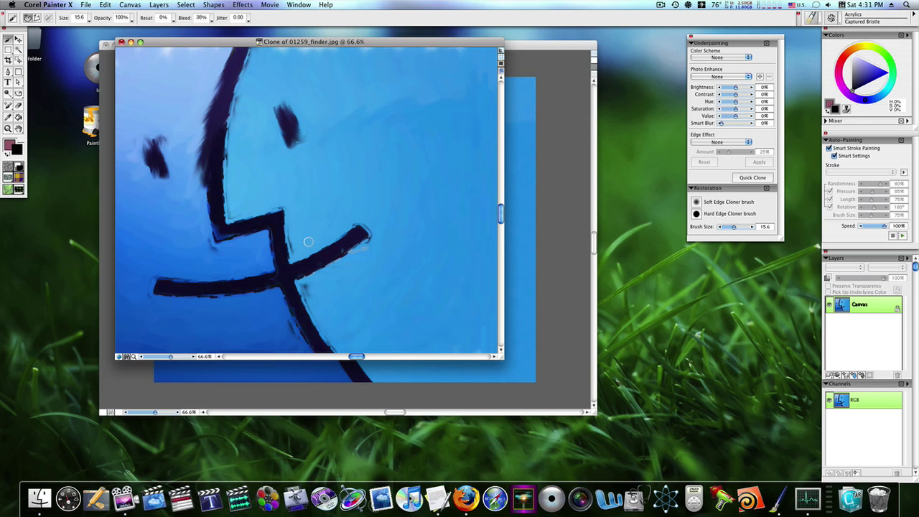
# Step: Open the mac.jpg wallpaper from Pictures > Apple Wallpaper/Pics > 00 Best Of
pyautogui.click(86, 5)
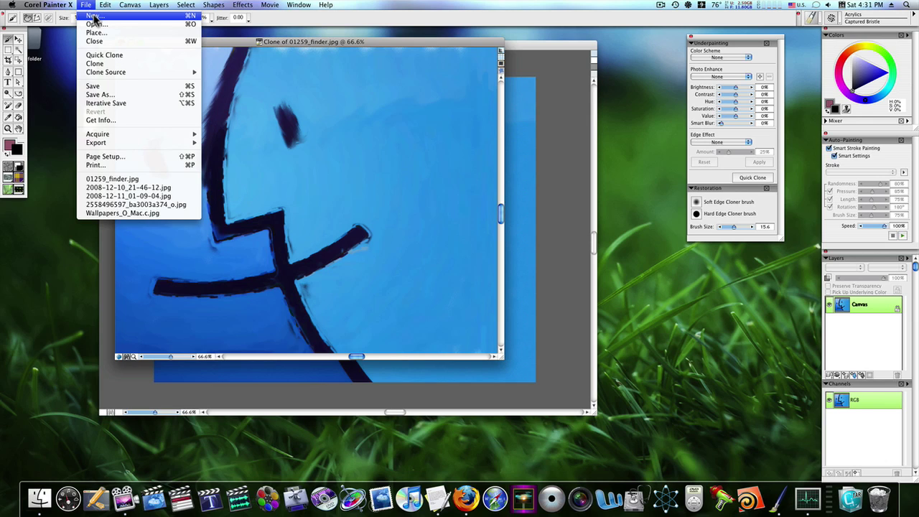
pyautogui.click(97, 23)
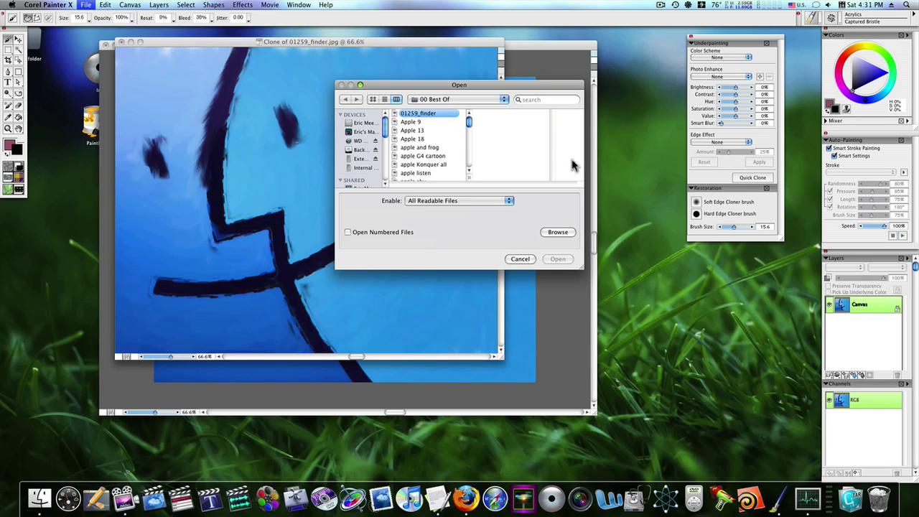
pyautogui.scroll(-2, 385, 170)
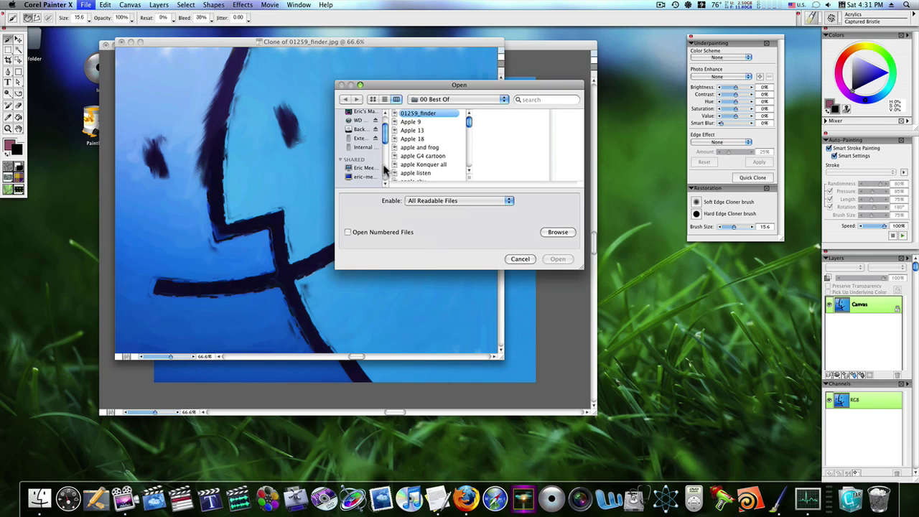
pyautogui.scroll(-3, 367, 172)
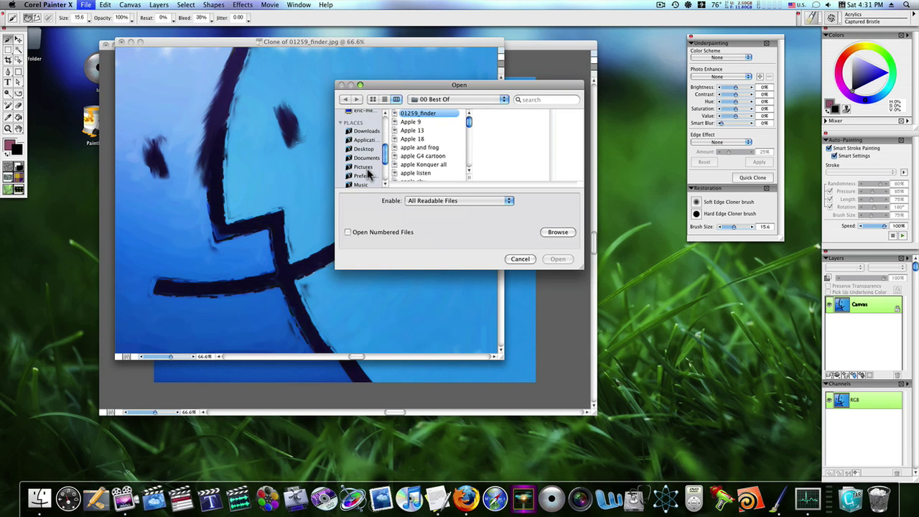
pyautogui.scroll(-2, 367, 172)
pyautogui.click(364, 144)
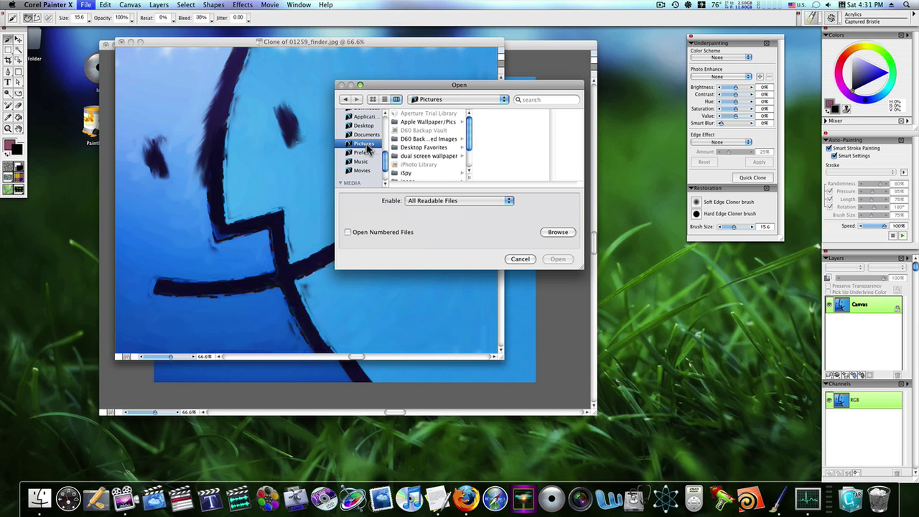
pyautogui.click(430, 122)
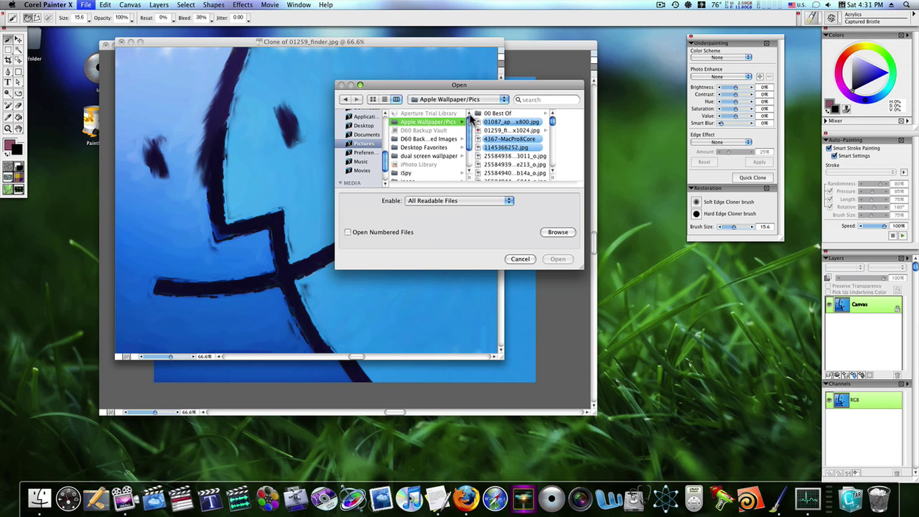
pyautogui.click(482, 114)
pyautogui.click(535, 130)
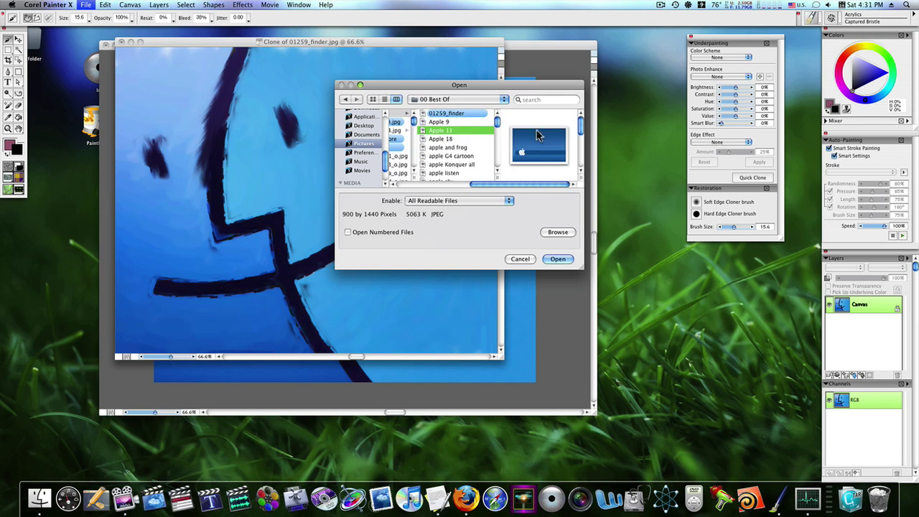
pyautogui.scroll(-3, 449, 155)
pyautogui.click(449, 151)
pyautogui.scroll(-3, 449, 152)
pyautogui.doubleClick(448, 152)
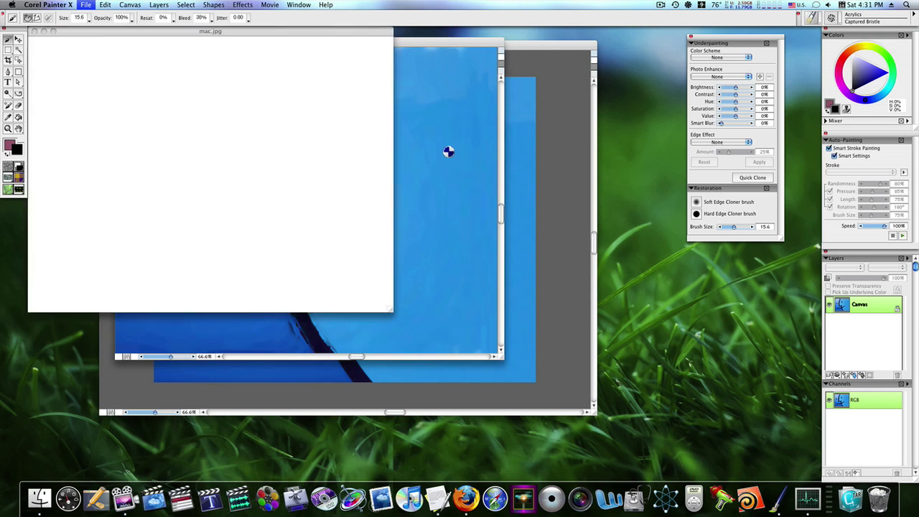
# Step: Open the apple and frog.jpg photo from the same folder
pyautogui.click(86, 5)
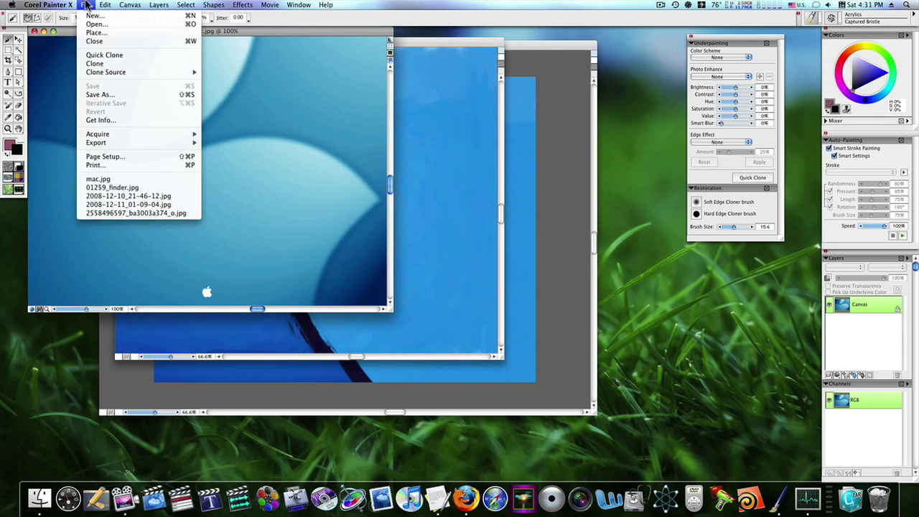
pyautogui.click(99, 26)
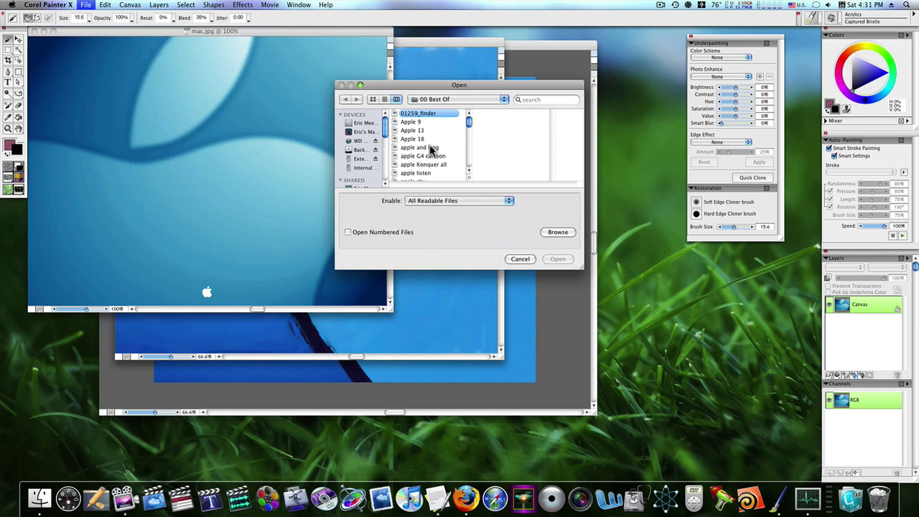
pyautogui.click(432, 148)
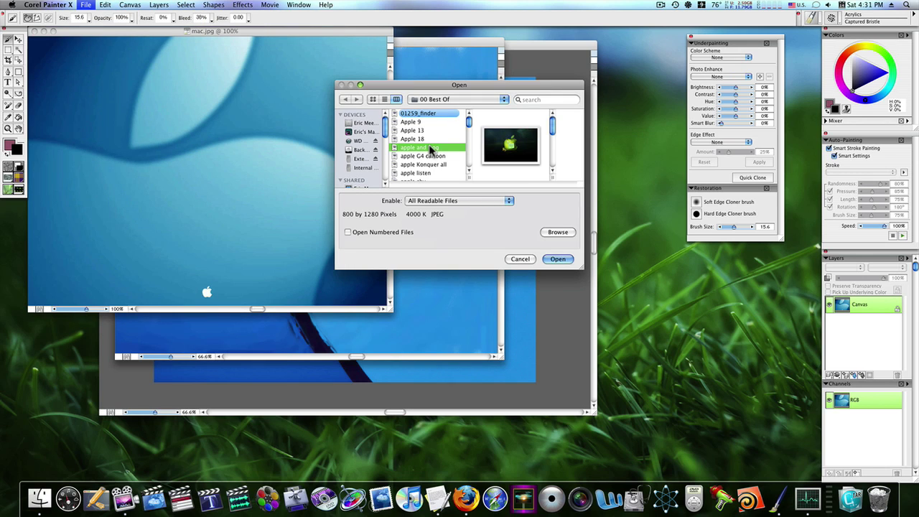
pyautogui.click(558, 260)
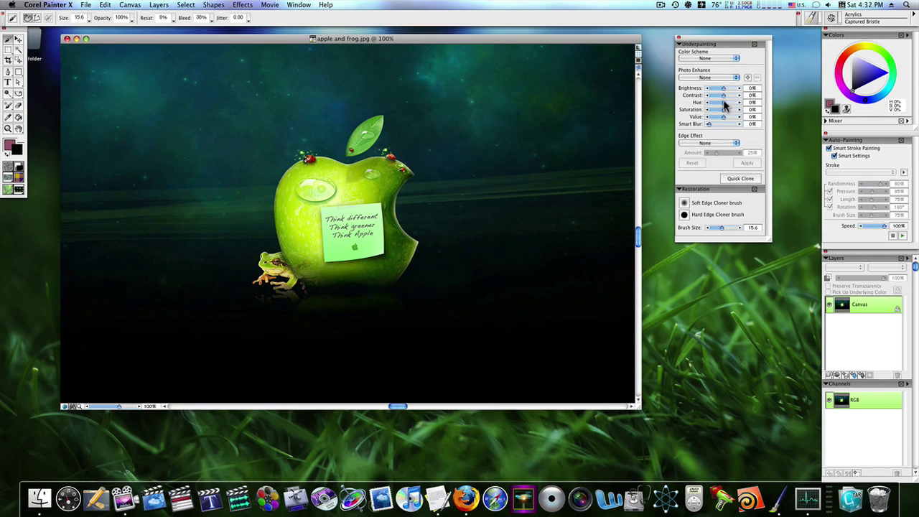
# Step: Quick Clone the apple and frog photo and select the Smart Stroke Pastel Chalk brush
pyautogui.click(740, 178)
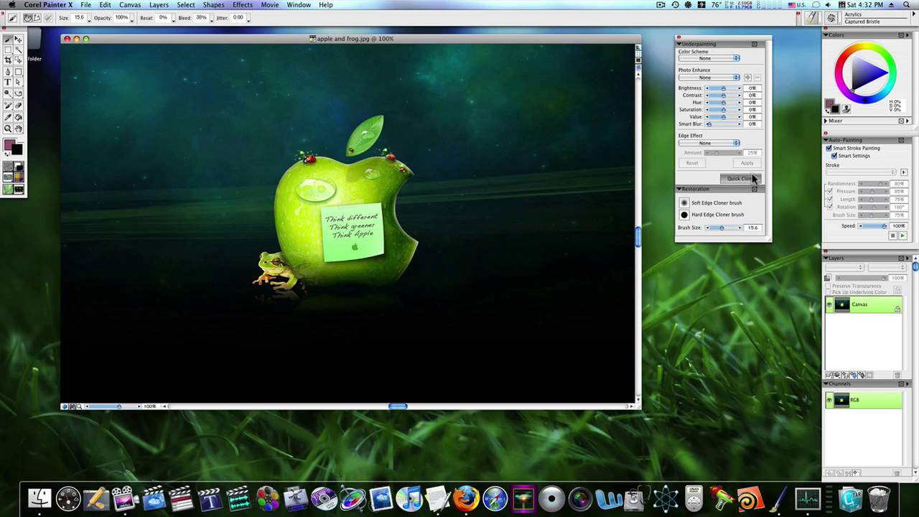
pyautogui.click(814, 19)
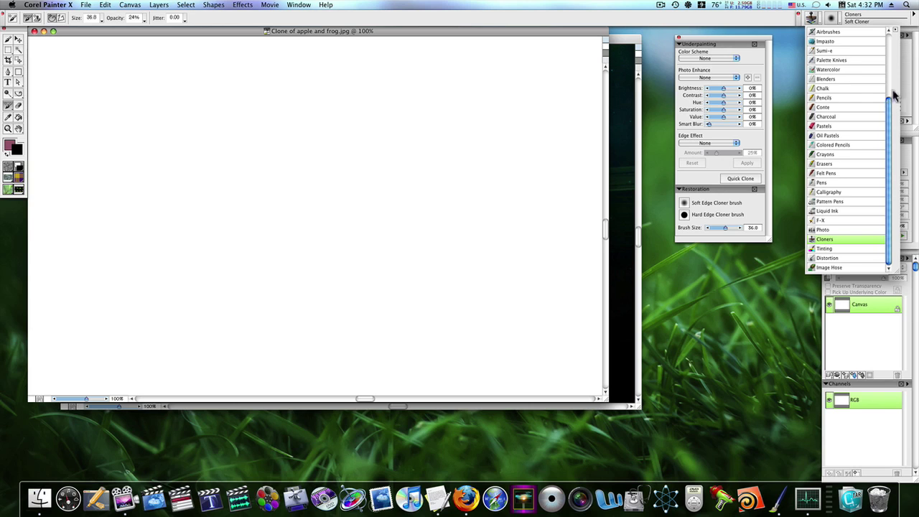
pyautogui.moveTo(894, 95); pyautogui.dragTo(849, 43)
pyautogui.click(845, 41)
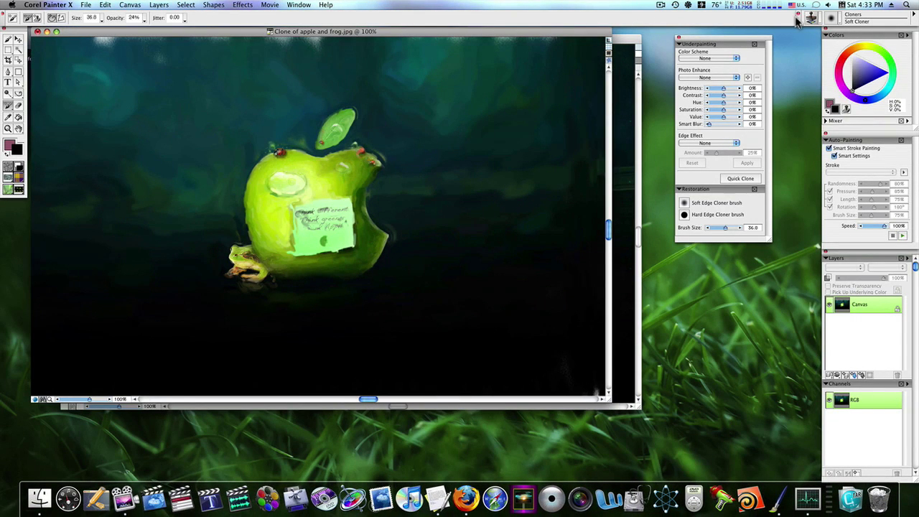
# Step: Switch to the Acrylics Captured Bristle brush and smear the apple's top-right in the clone
pyautogui.click(813, 18)
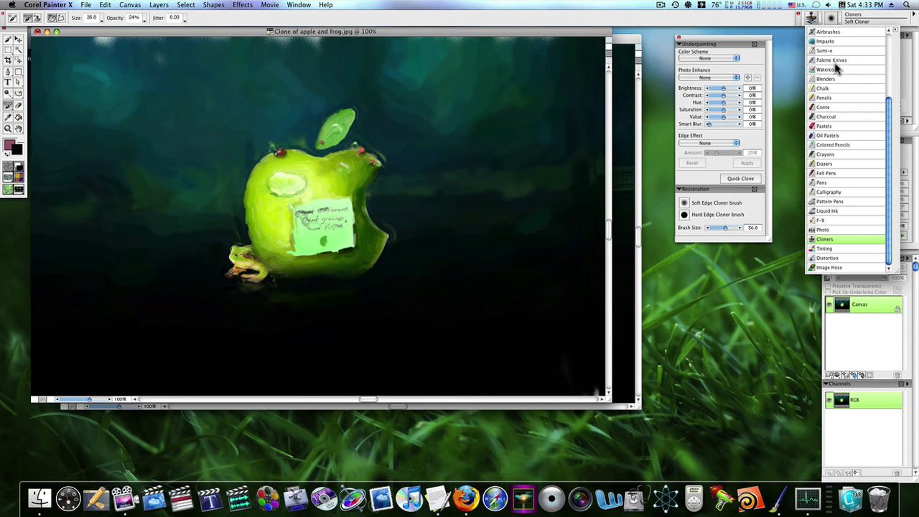
pyautogui.moveTo(889, 106); pyautogui.dragTo(879, 6)
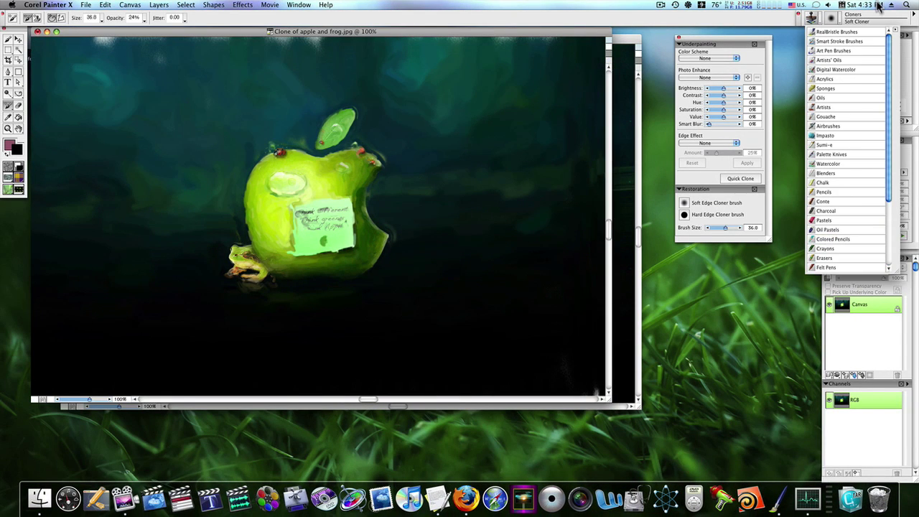
pyautogui.click(833, 79)
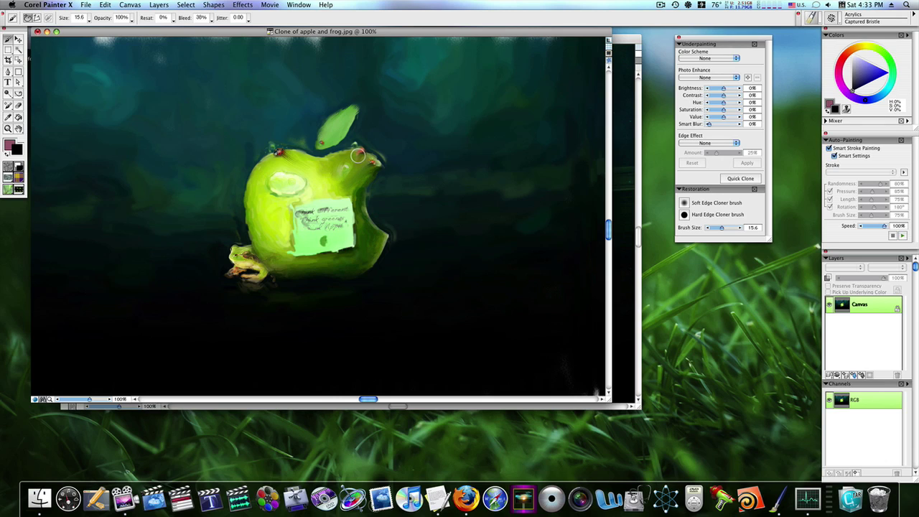
pyautogui.moveTo(343, 158); pyautogui.dragTo(298, 196)
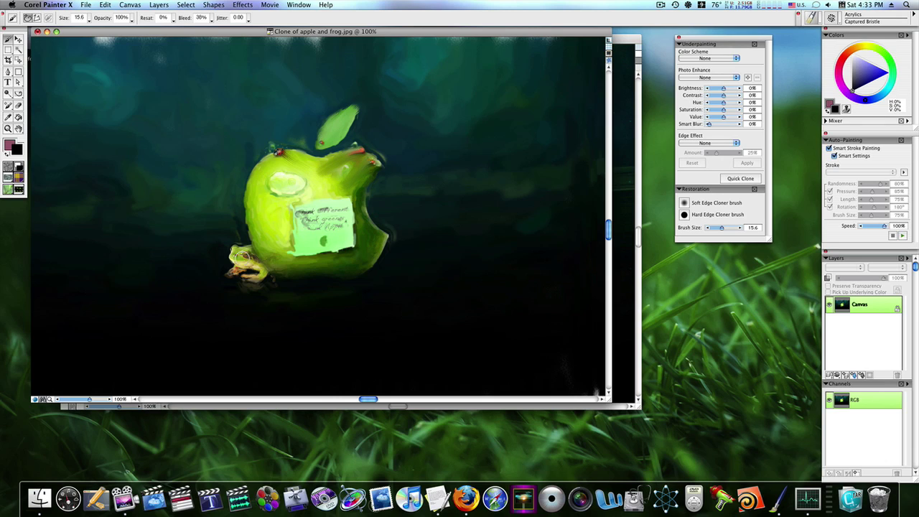